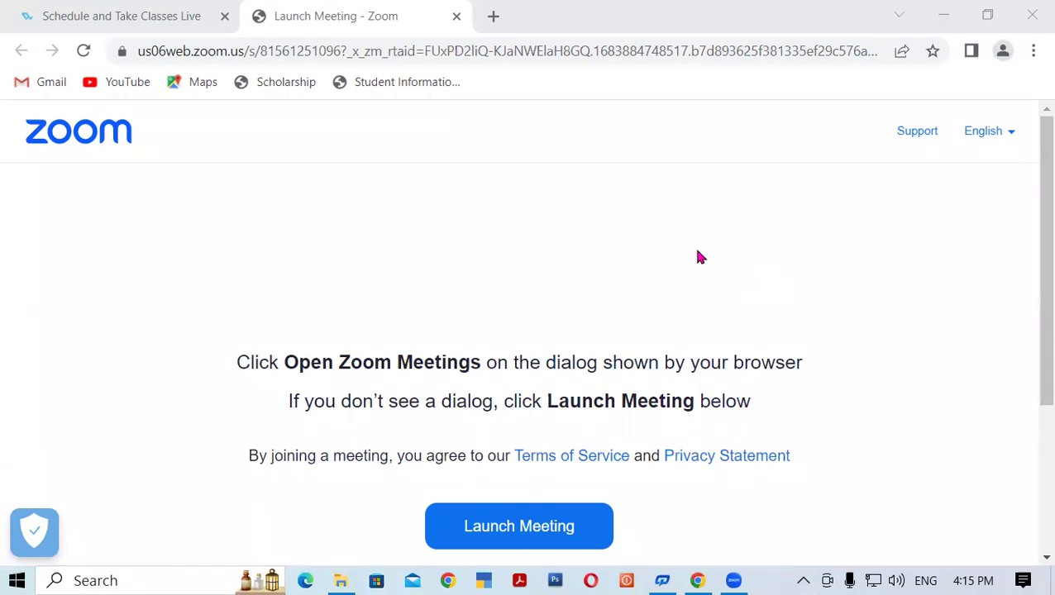
Minimize the browser with Win+D and refresh the desktop.
key("super+d")
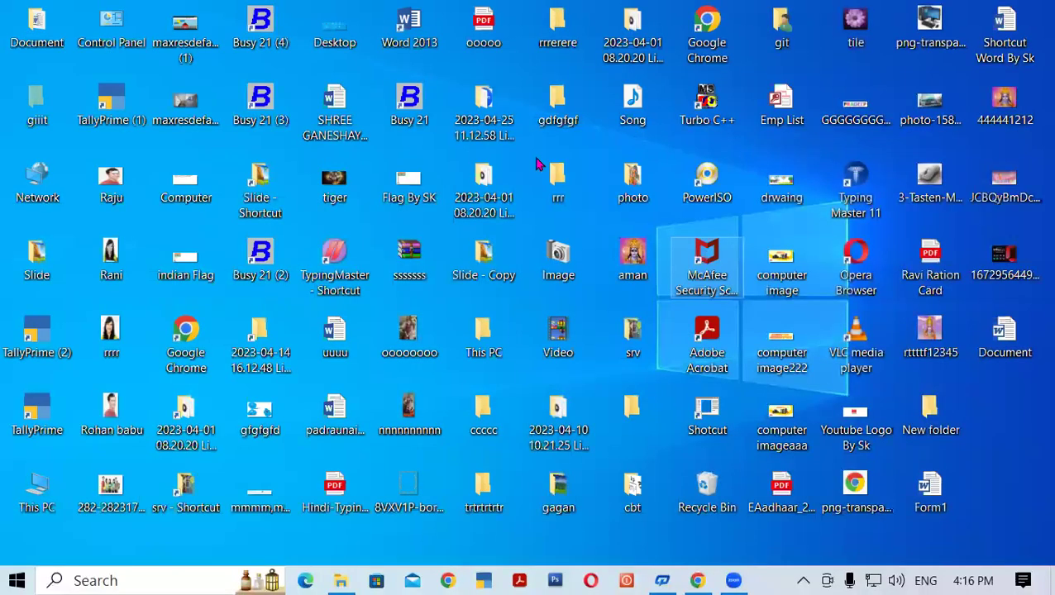
right_click(879, 430)
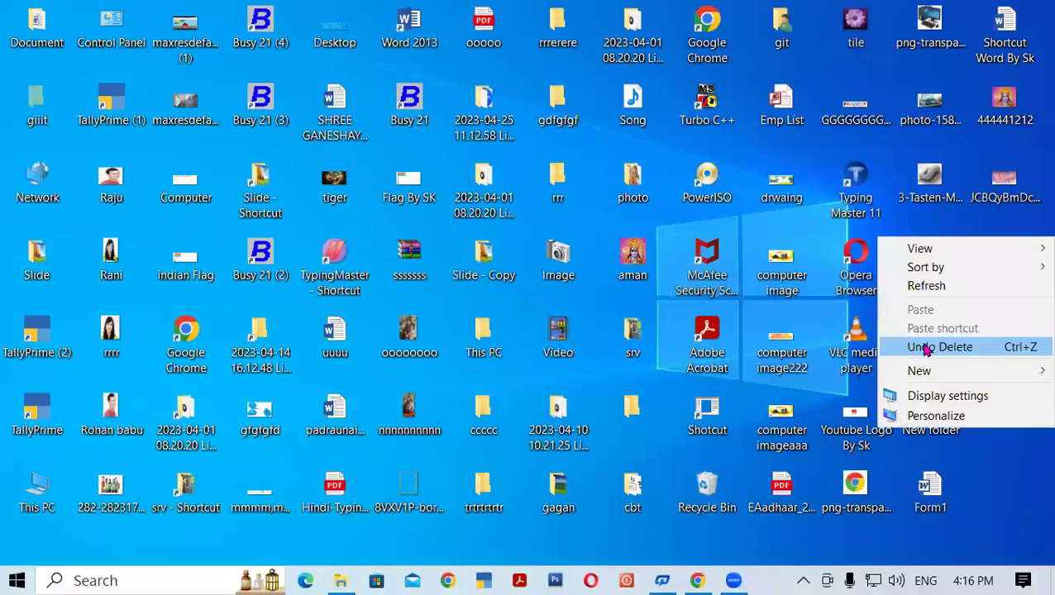
left_click(920, 290)
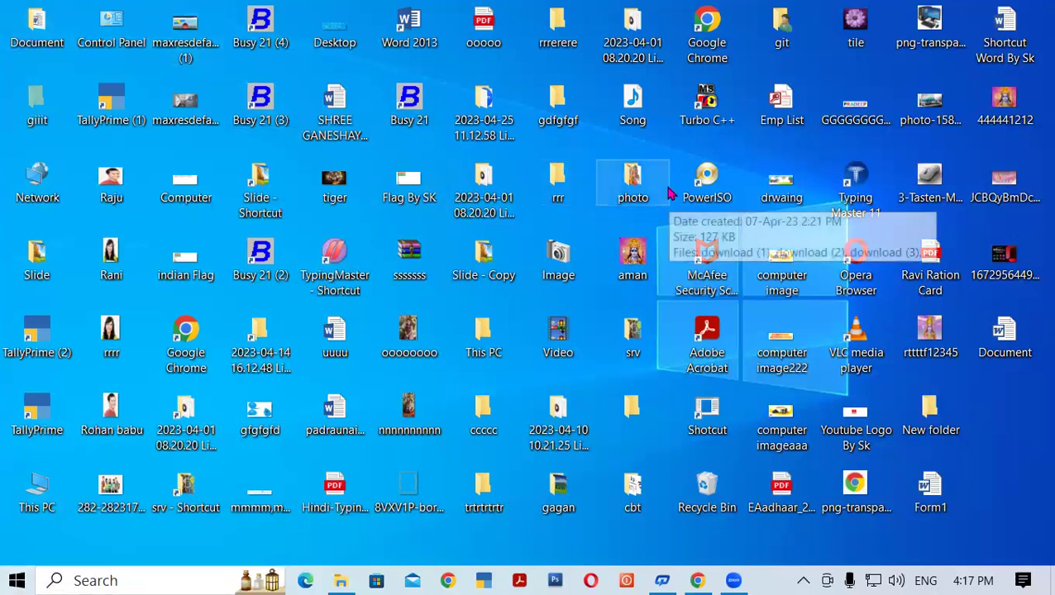
double_click(627, 185)
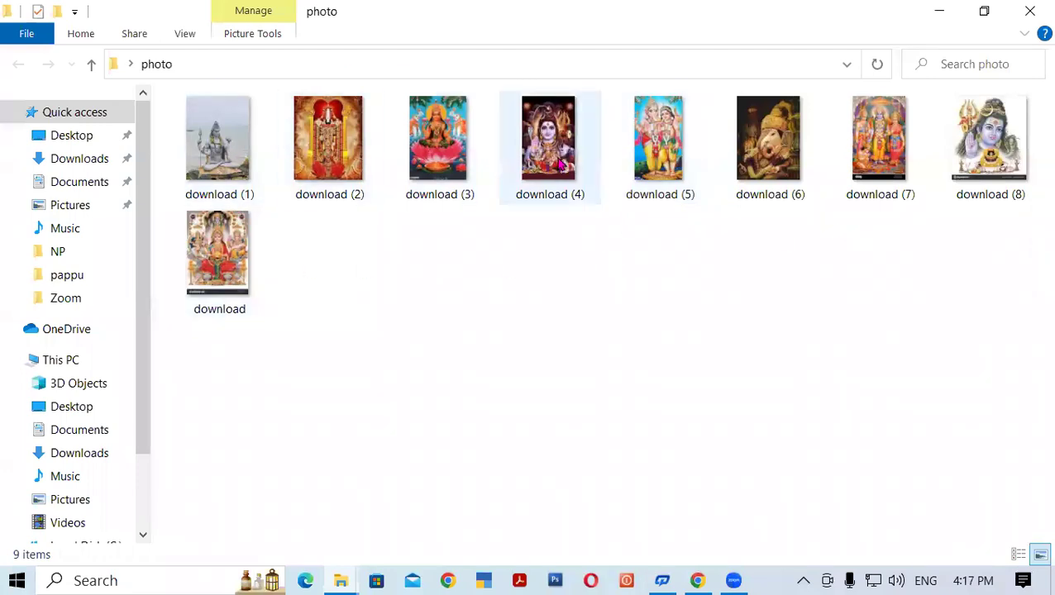
double_click(453, 149)
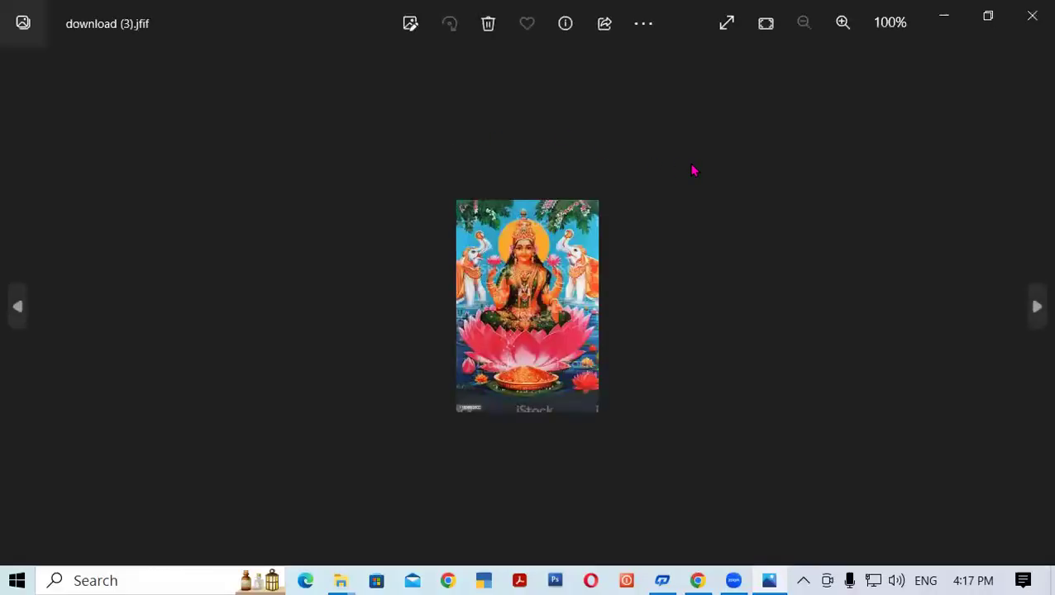
left_click(1032, 16)
left_click(777, 157)
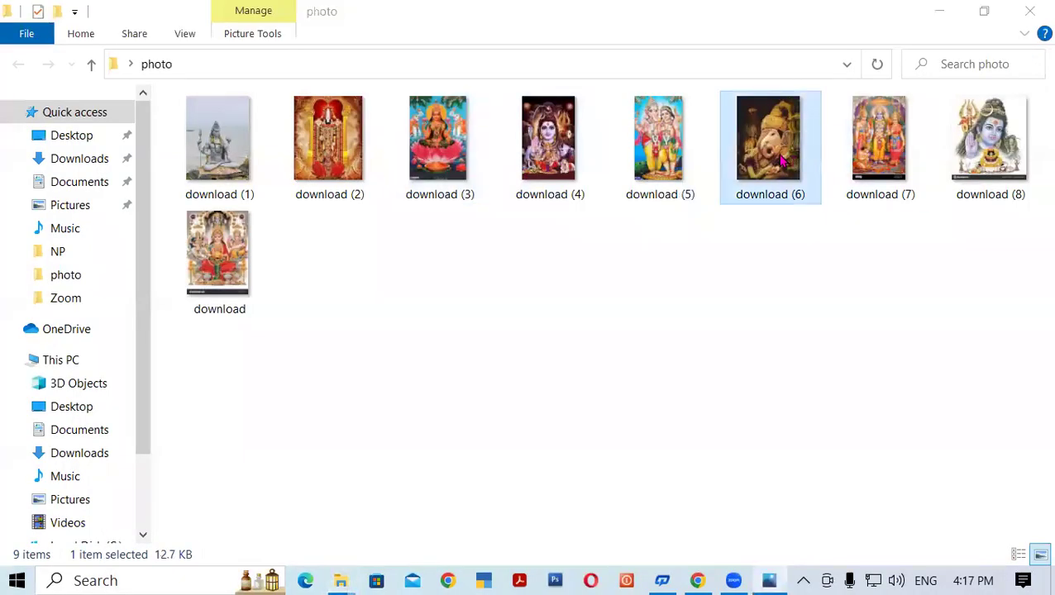
left_click(1028, 17)
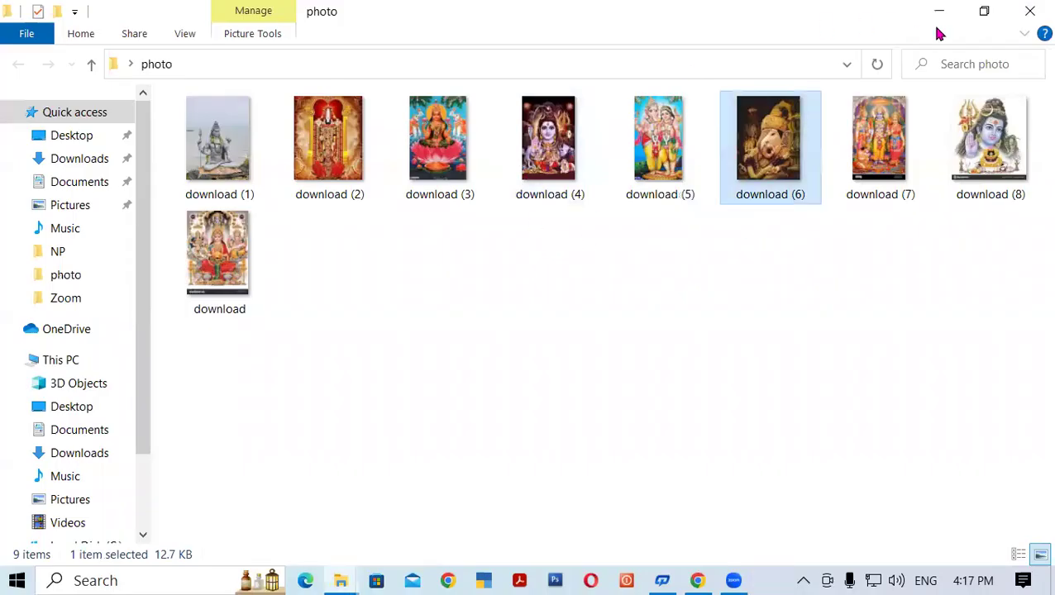
left_click(1029, 11)
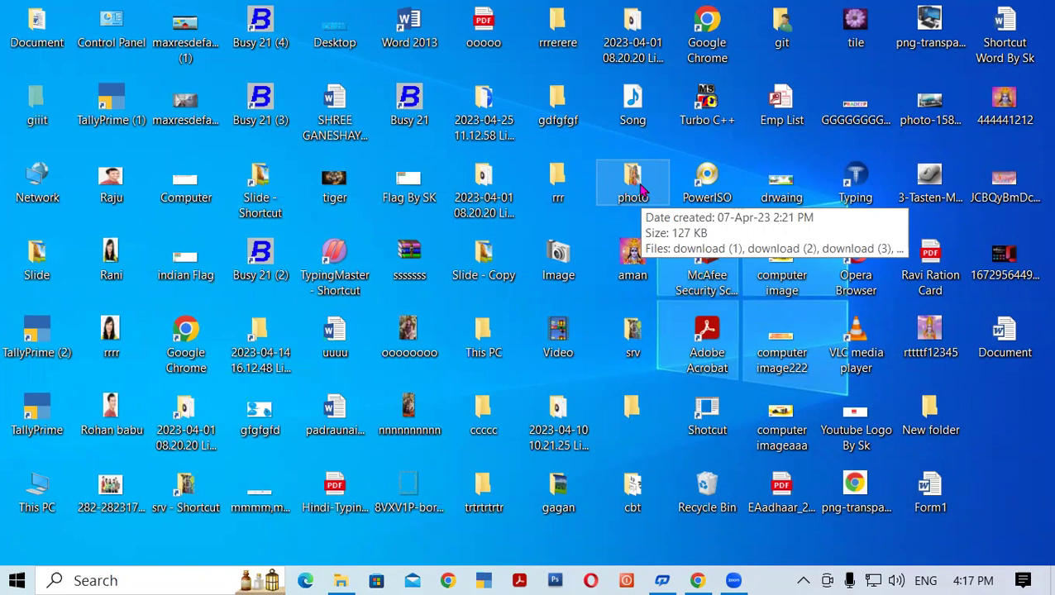
Refresh the desktop twice, then bring up the photo folder's context menu.
right_click(878, 217)
left_click(927, 265)
right_click(878, 216)
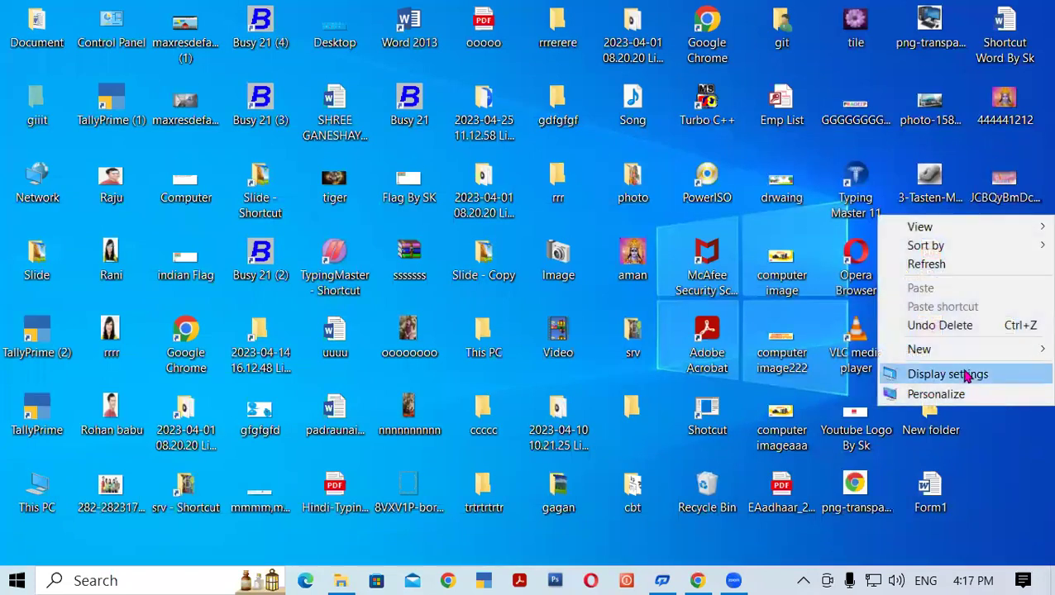
left_click(919, 265)
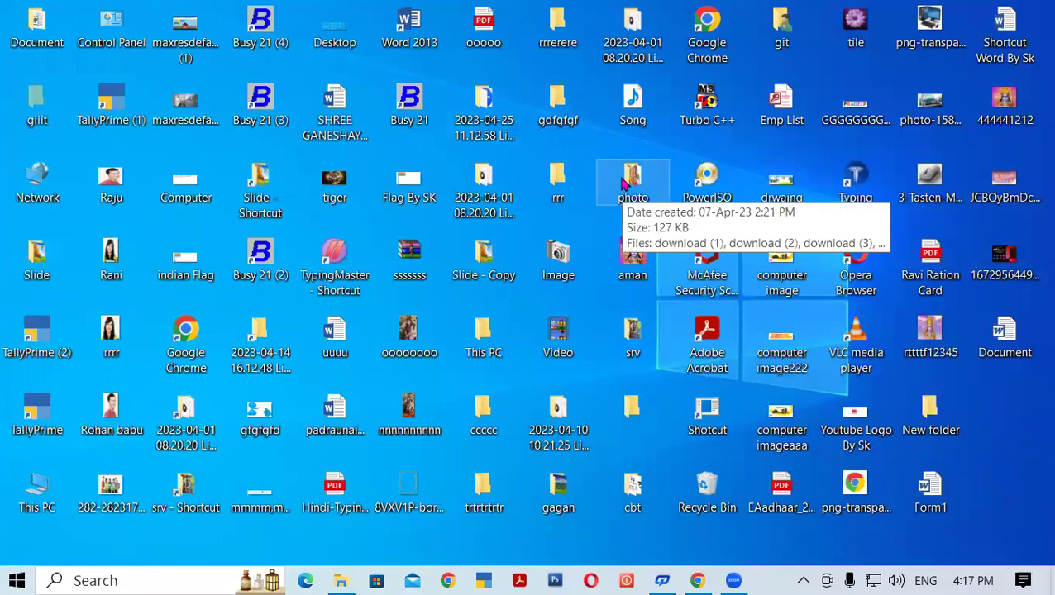
right_click(624, 184)
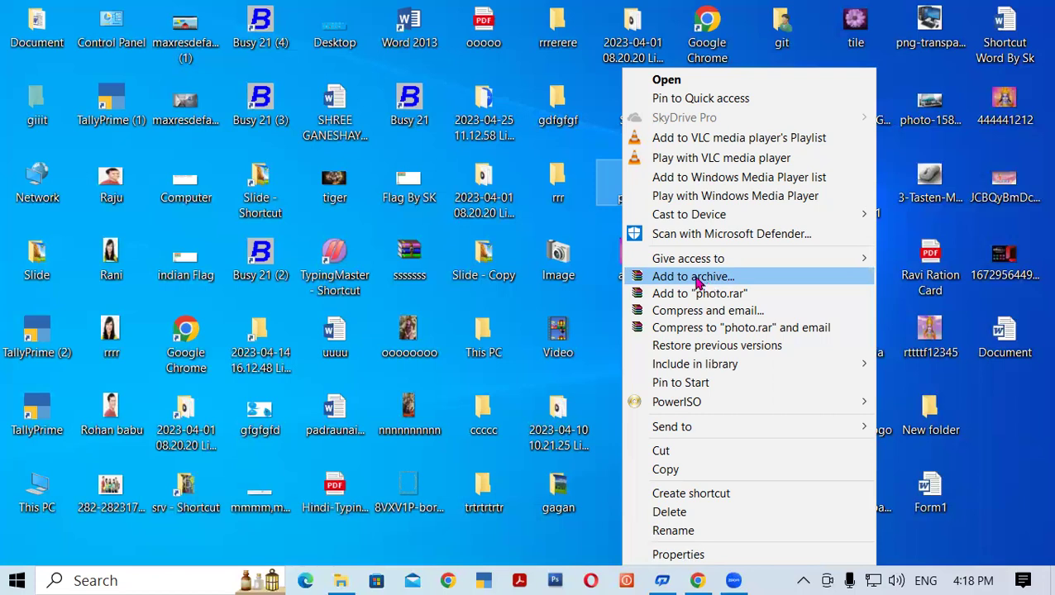
Start adding the photo folder to an archive, retrying after a timeout error.
left_click(698, 278)
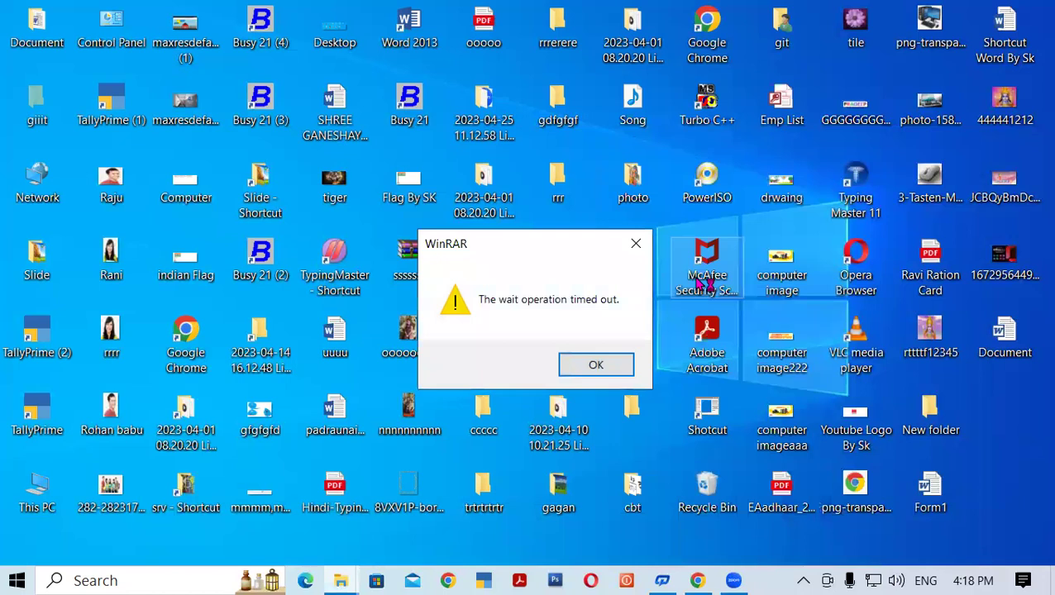
left_click(616, 370)
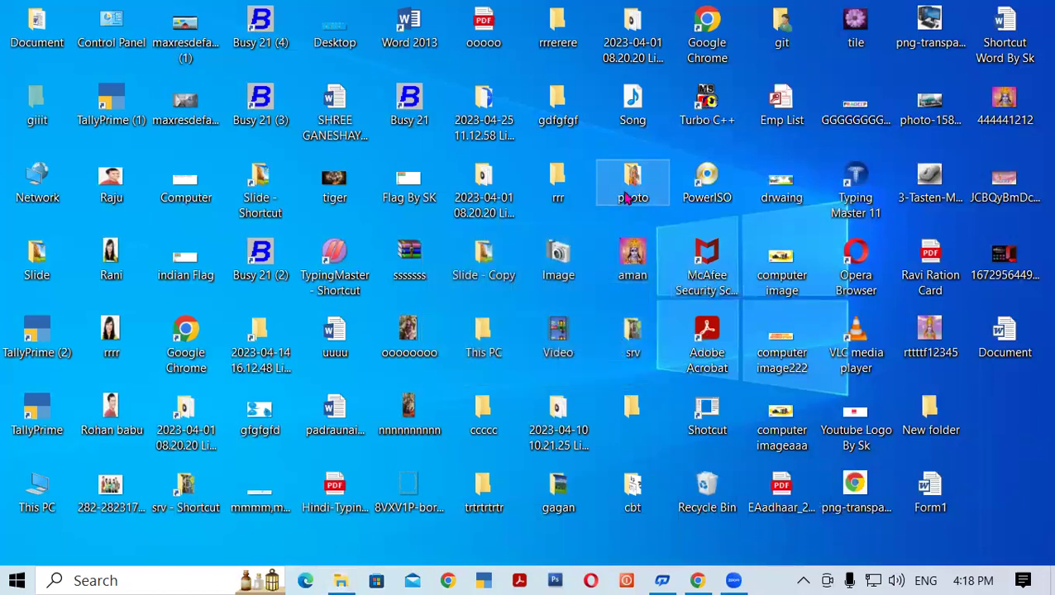
right_click(628, 199)
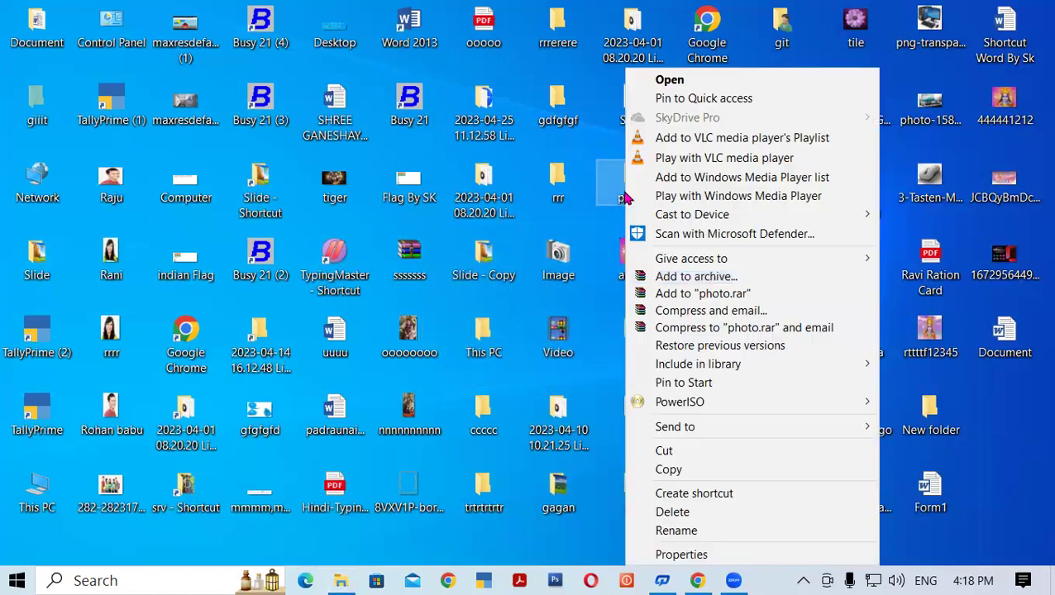
left_click(699, 278)
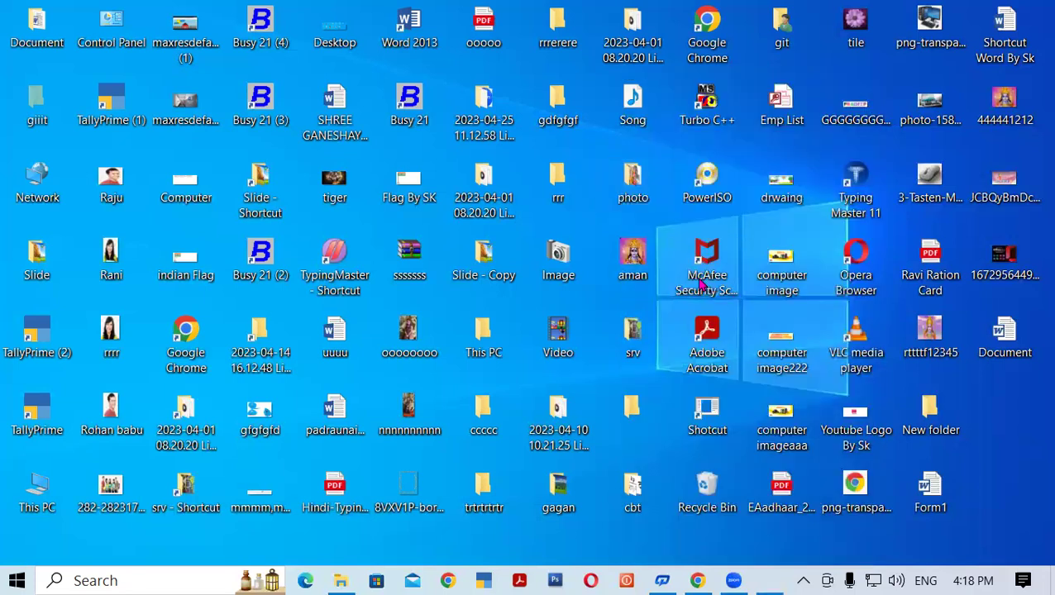
Reposition the photo.rar archive settings dialog and switch to its Advanced tab.
left_click_drag(506, 132, 593, 70)
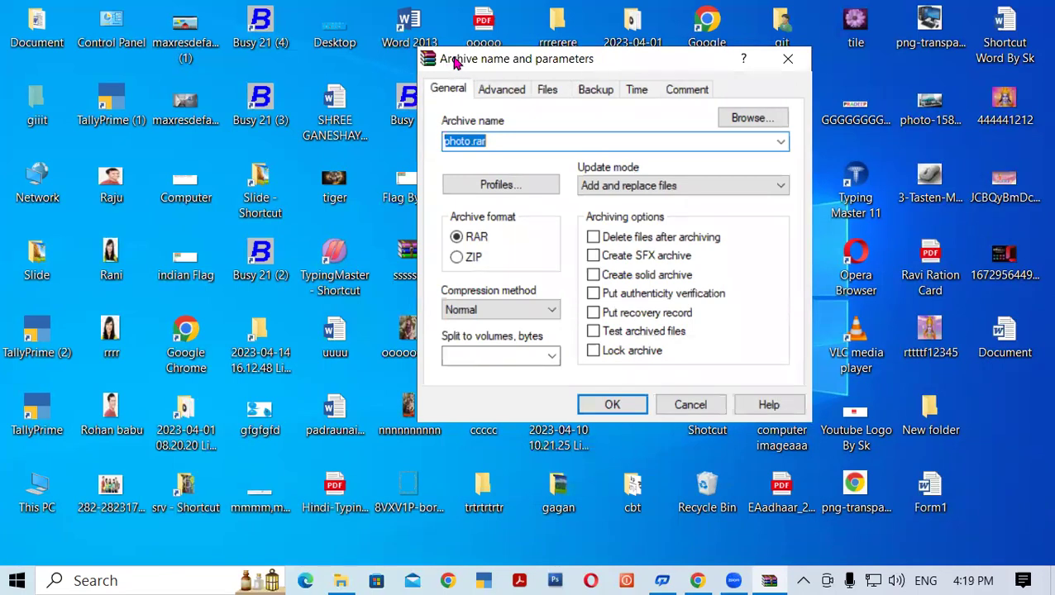
left_click_drag(454, 63, 497, 44)
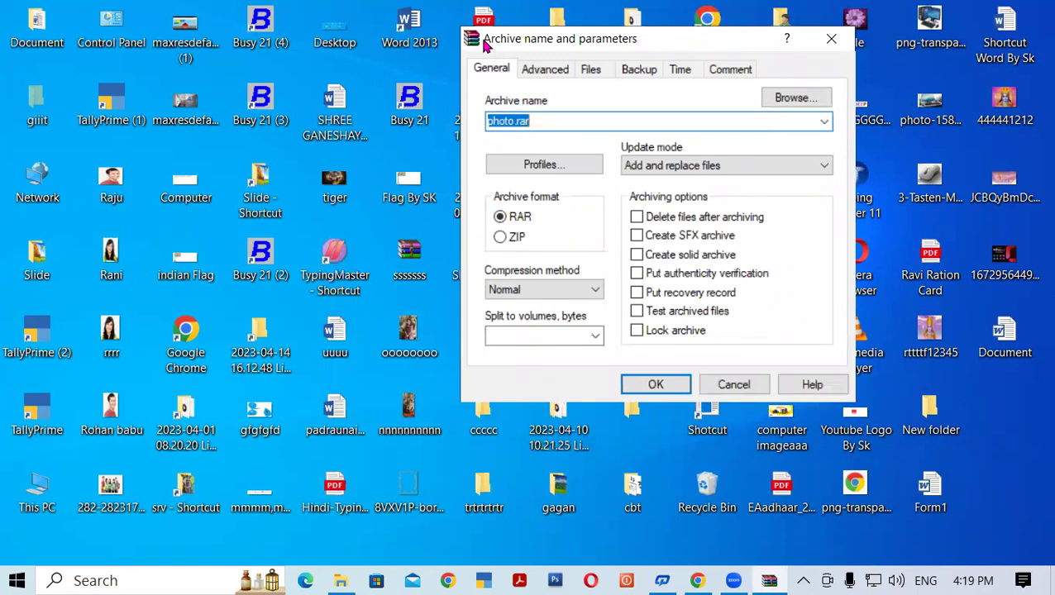
left_click(543, 122)
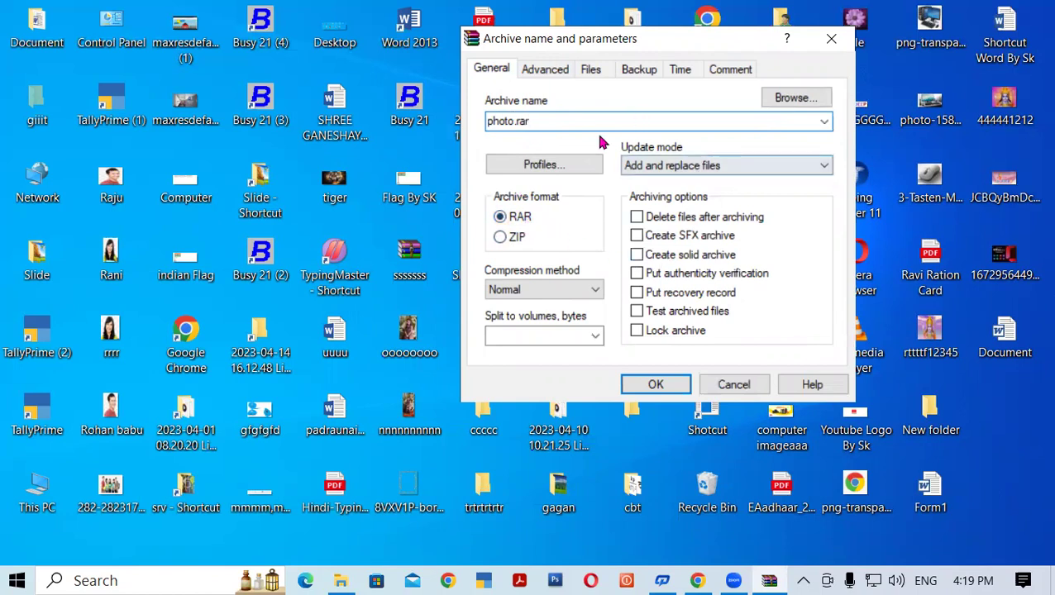
left_click(543, 72)
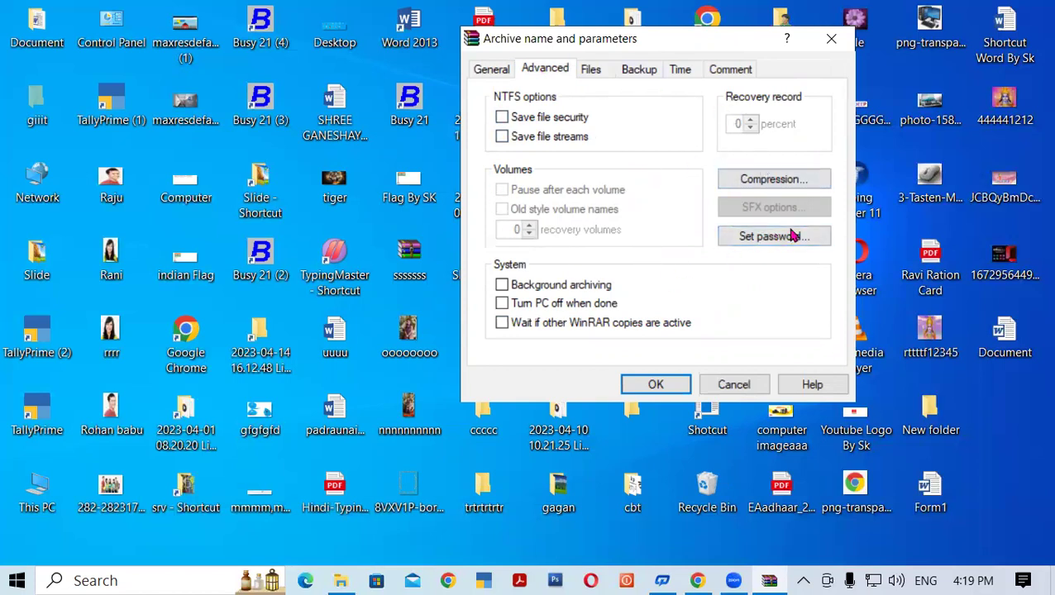
Enter and re-enter the archive password, check it with Show password, and accept it.
left_click(756, 238)
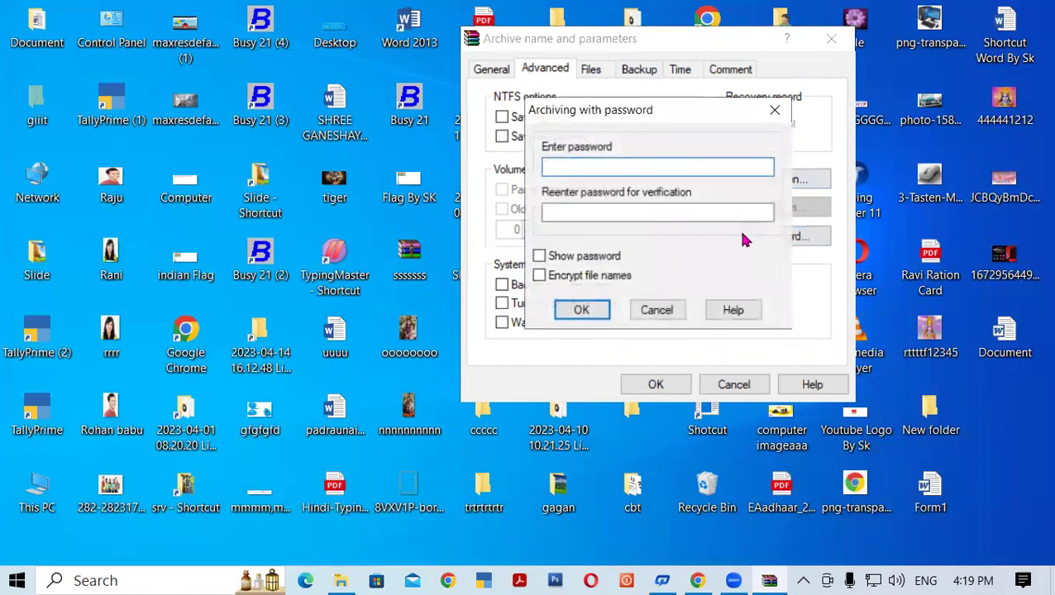
left_click_drag(554, 110, 502, 75)
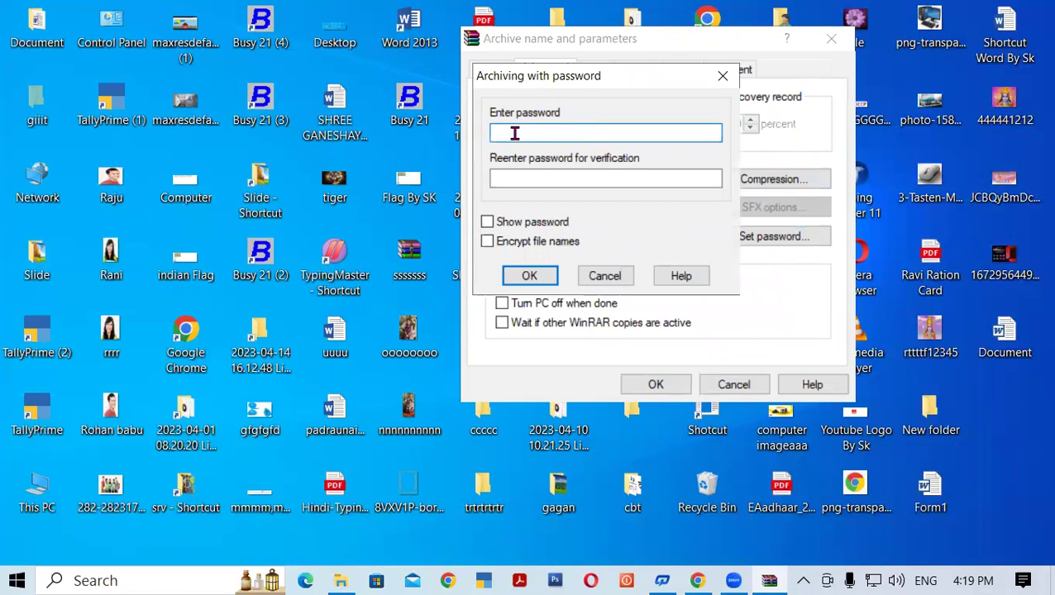
type("12")
left_click(522, 183)
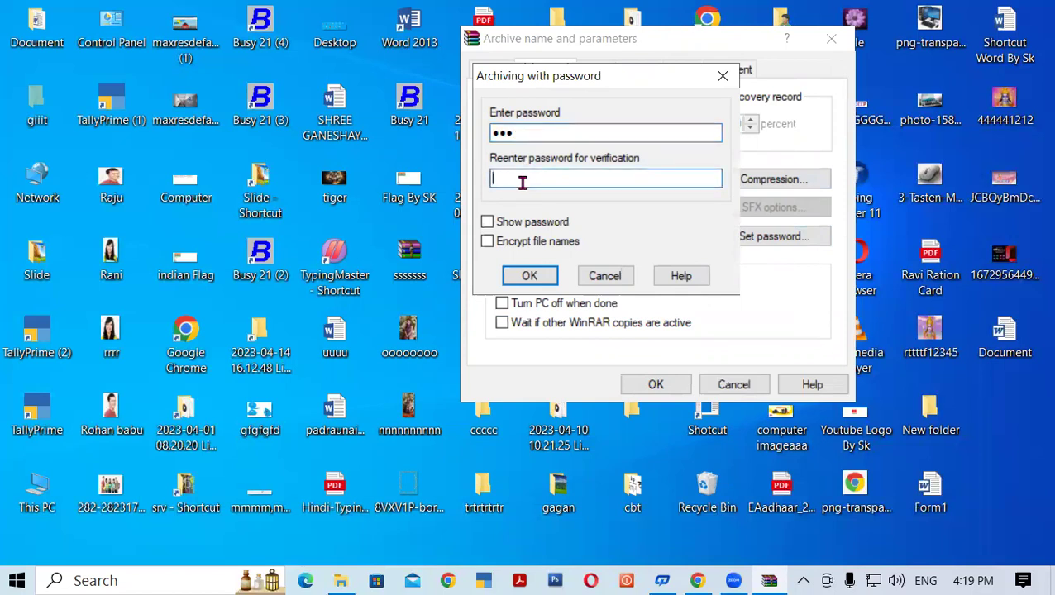
type("12")
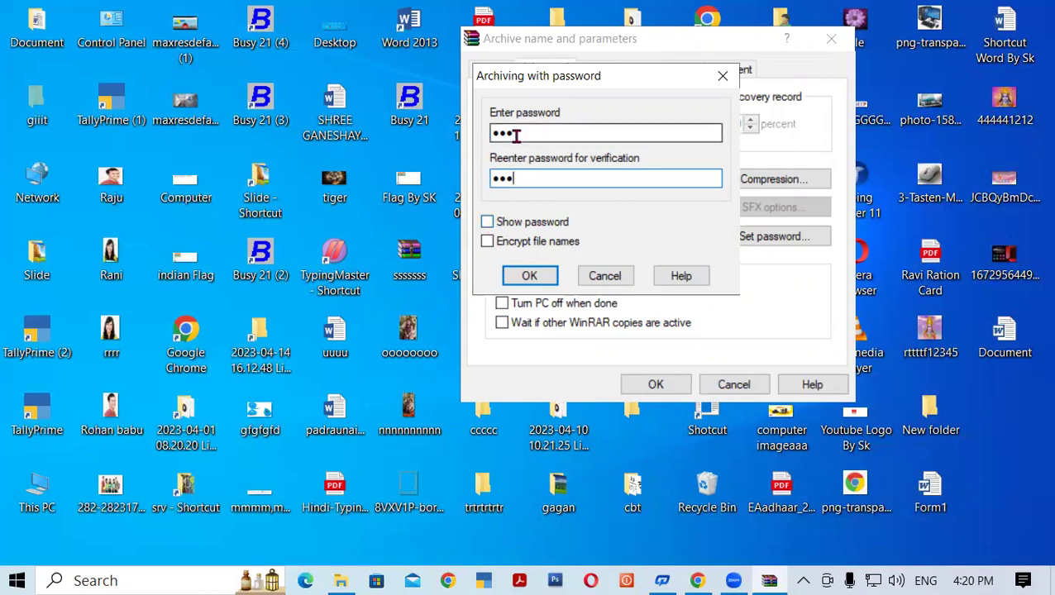
left_click(488, 223)
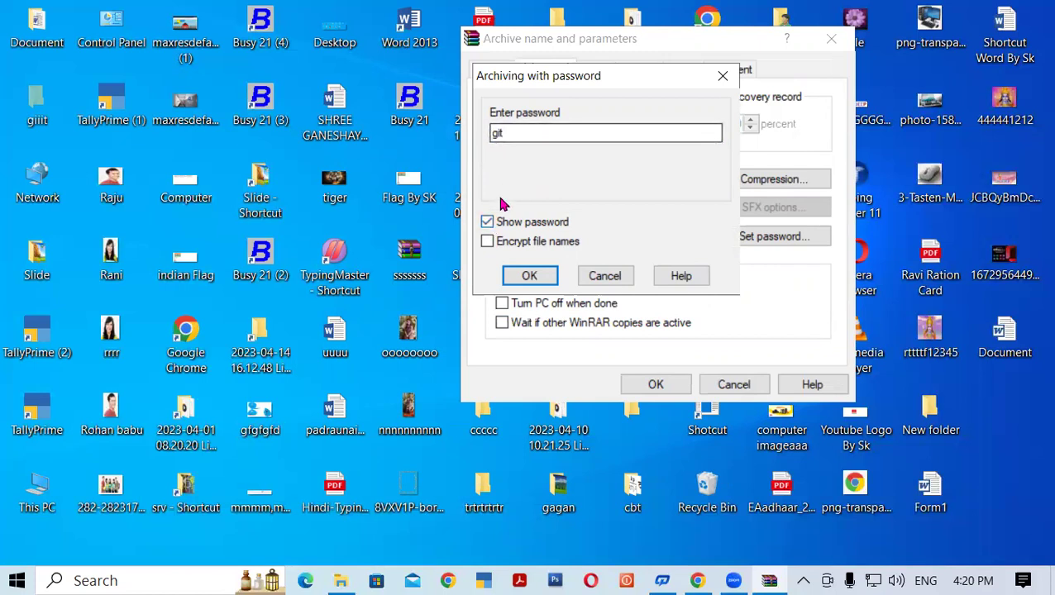
left_click(488, 223)
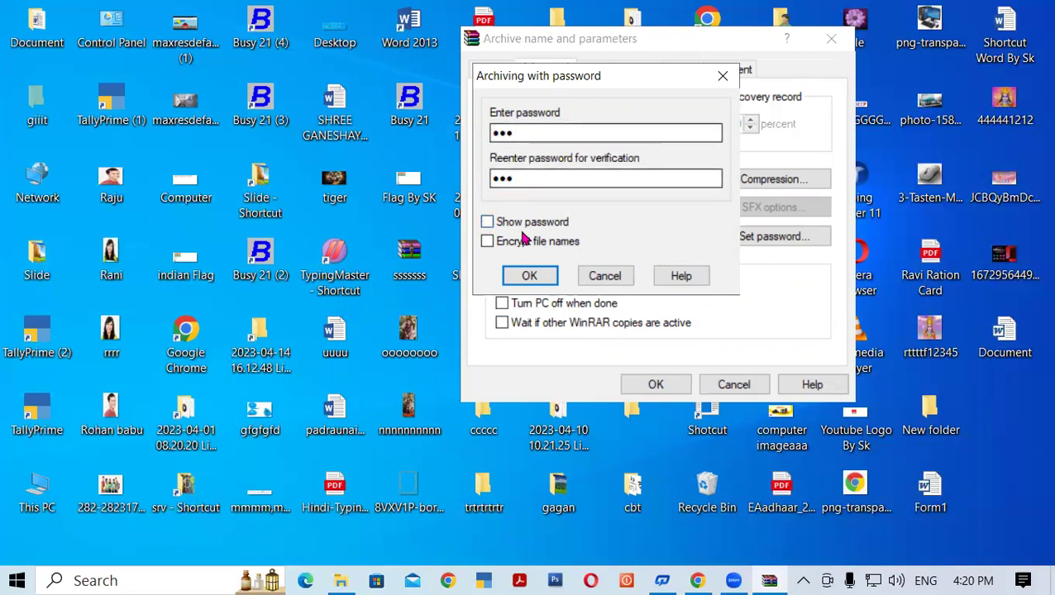
left_click(531, 276)
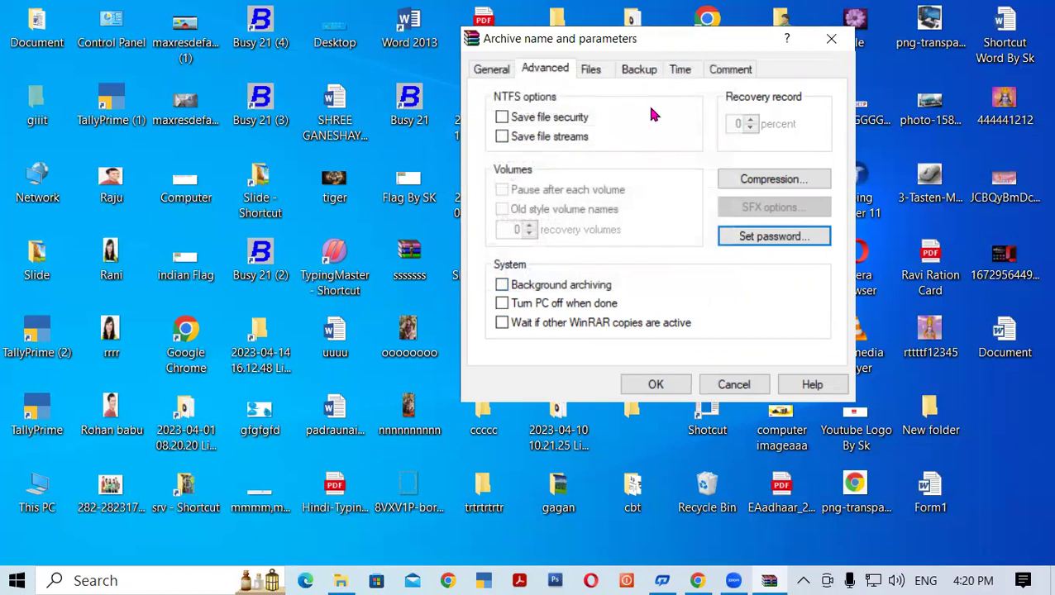
Create photo.rar and refresh the desktop so the archive appears.
left_click(660, 385)
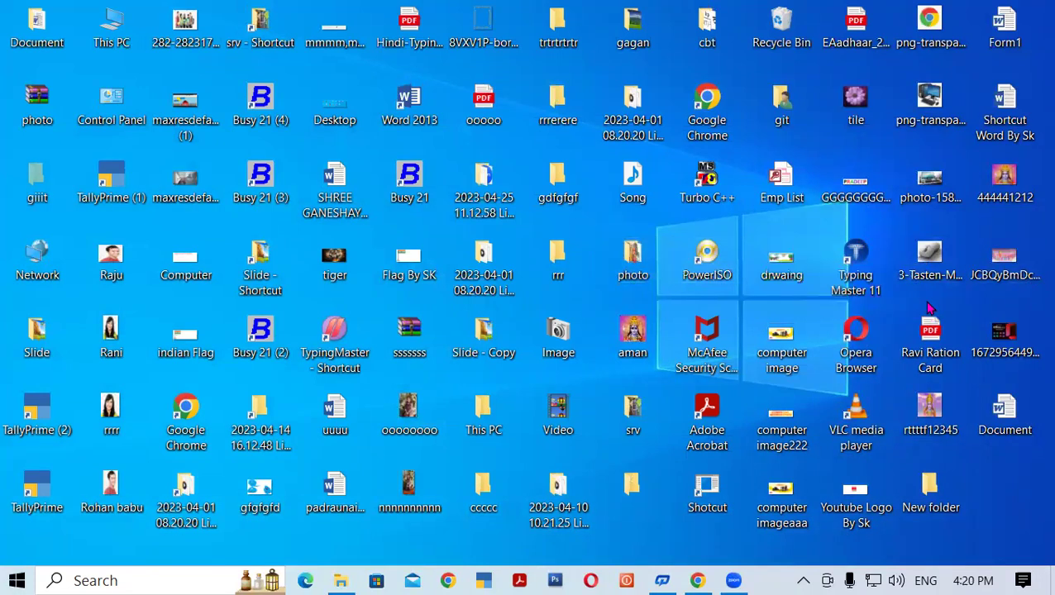
right_click(1032, 497)
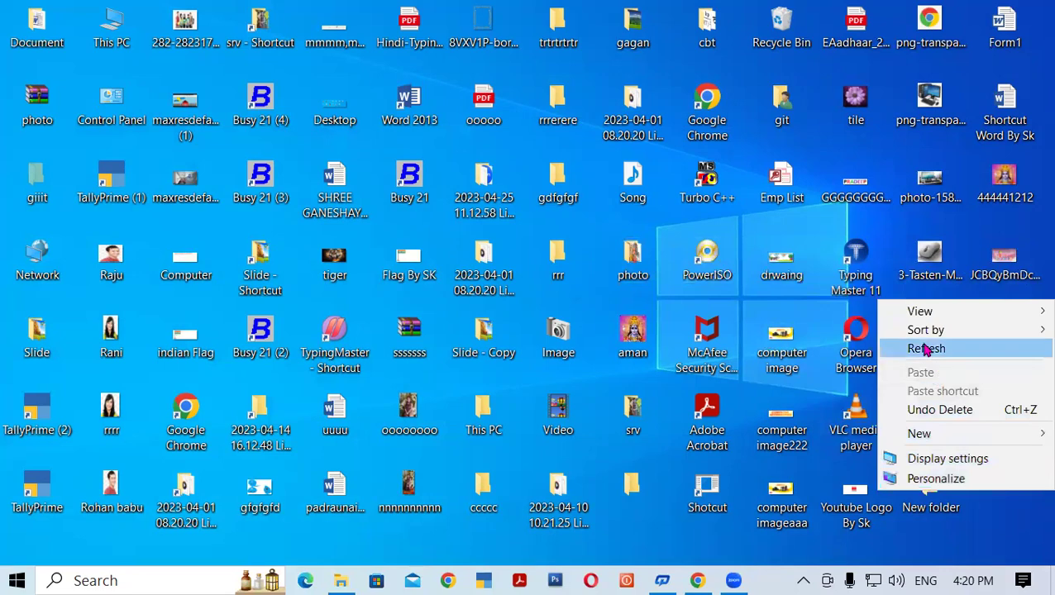
left_click(919, 348)
right_click(1016, 486)
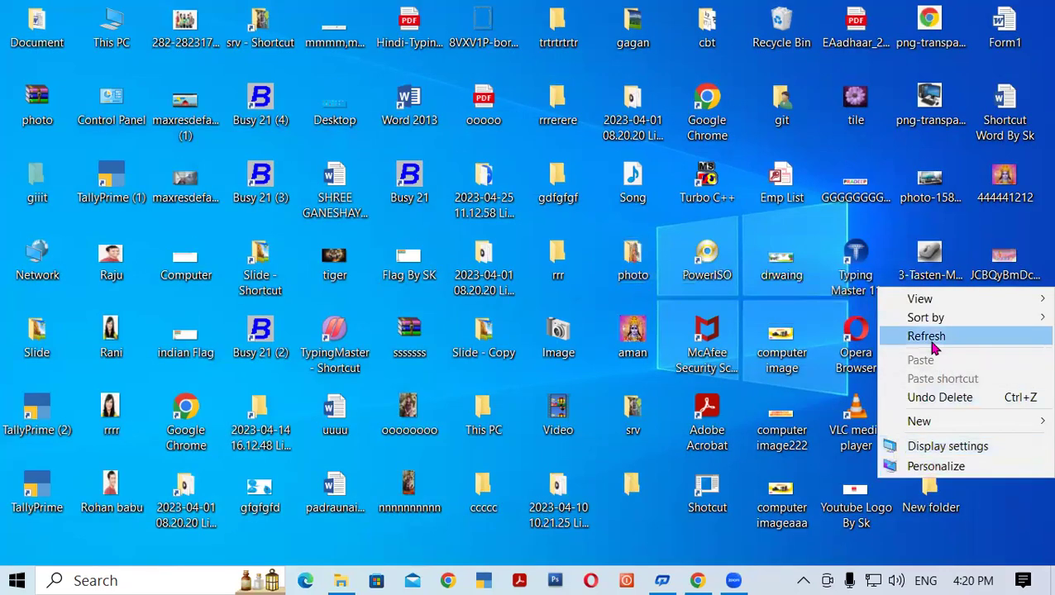
left_click(941, 334)
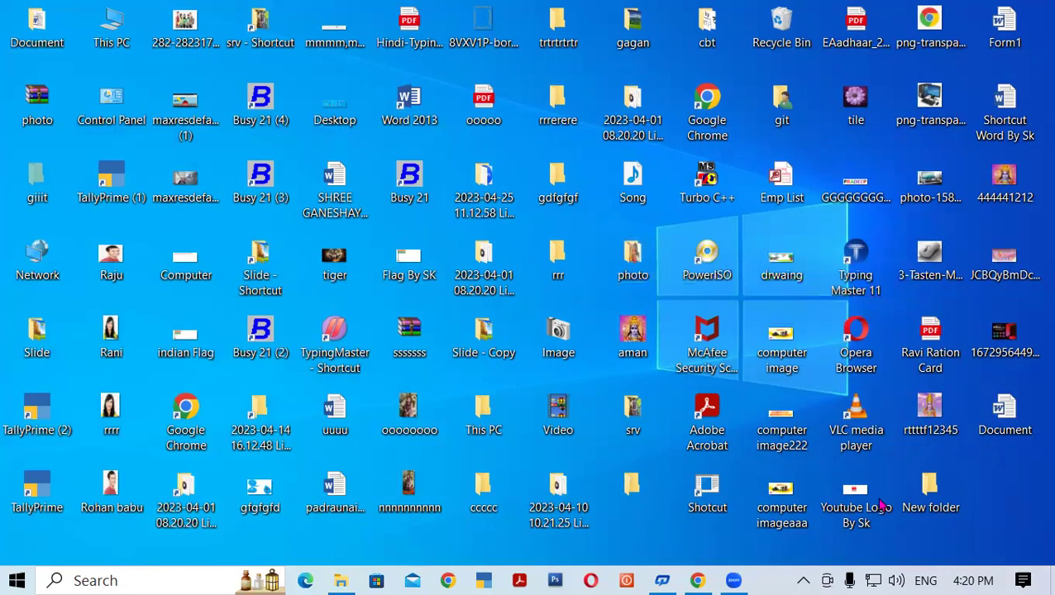
Open and close the original photo folder, then refresh the desktop twice.
double_click(620, 258)
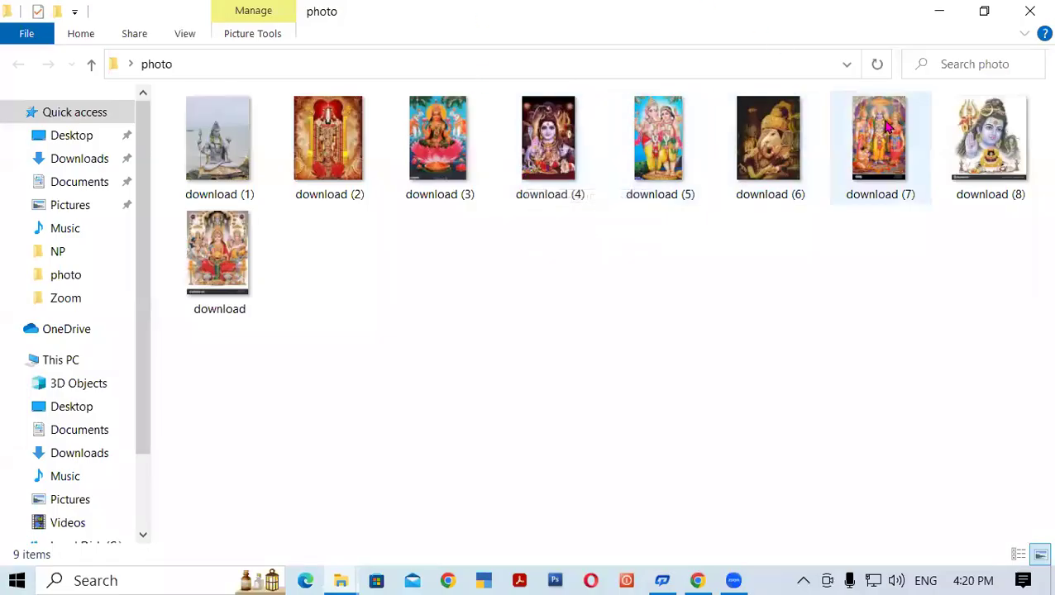
left_click(1029, 11)
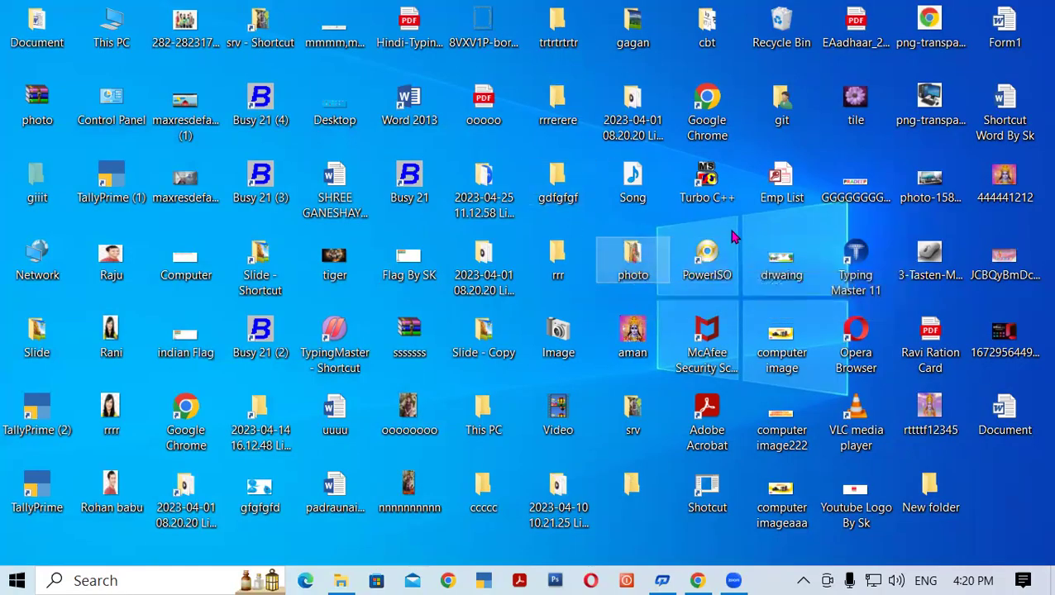
right_click(758, 222)
left_click(794, 270)
right_click(749, 216)
left_click(777, 252)
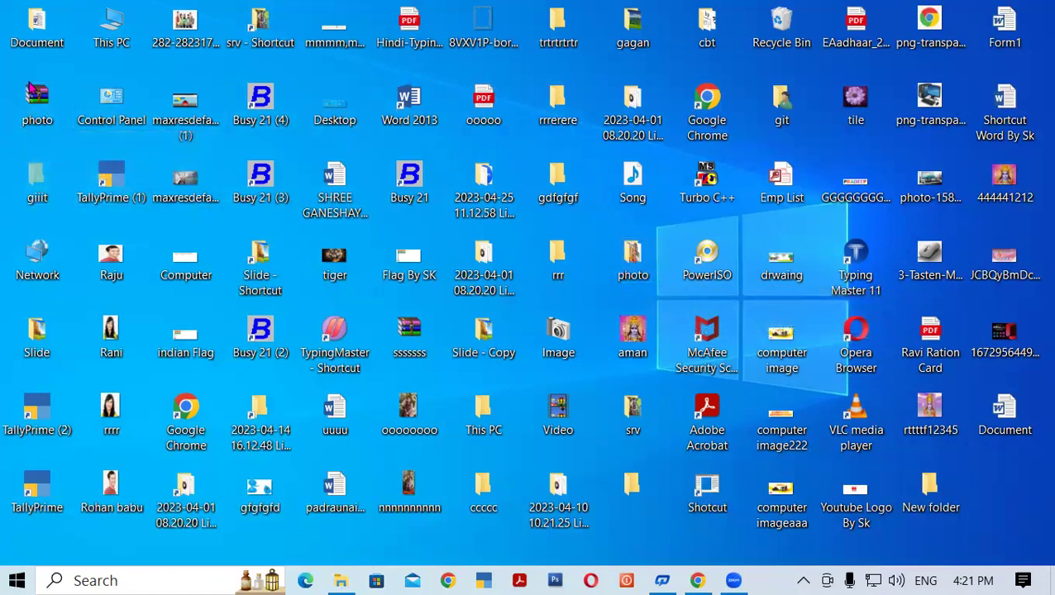
Open photo.rar in WinRAR and browse into its photo folder.
double_click(37, 100)
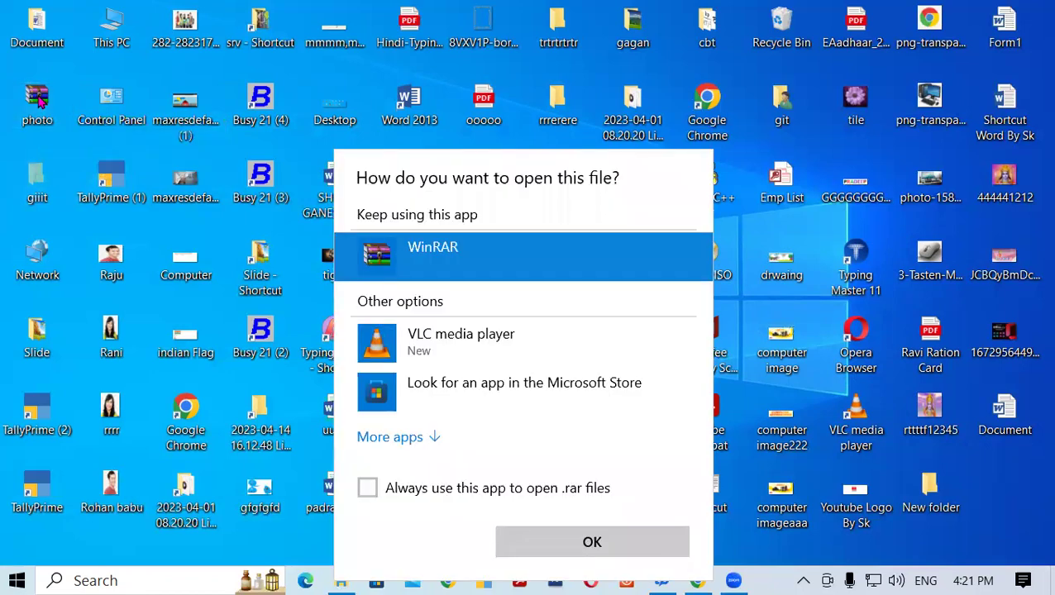
key("Return")
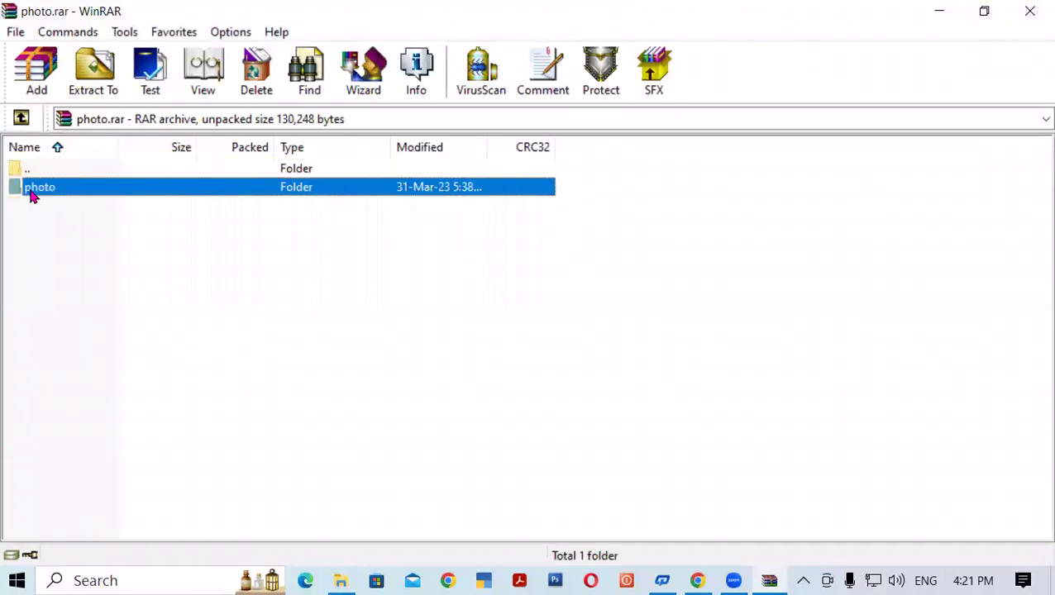
double_click(34, 188)
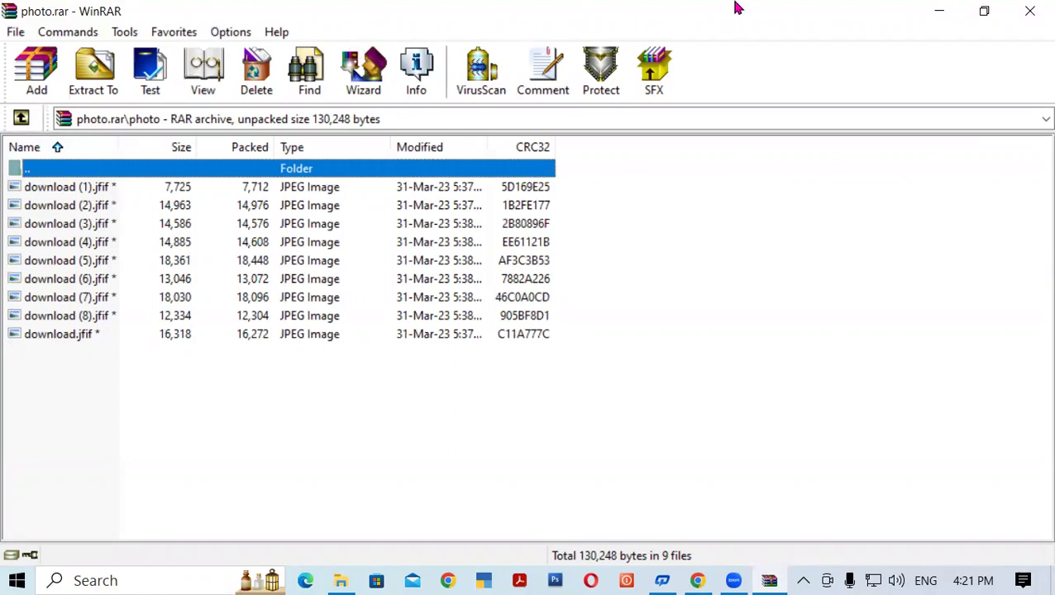
View the download (4) image from the original photo folder on the desktop.
left_click(939, 10)
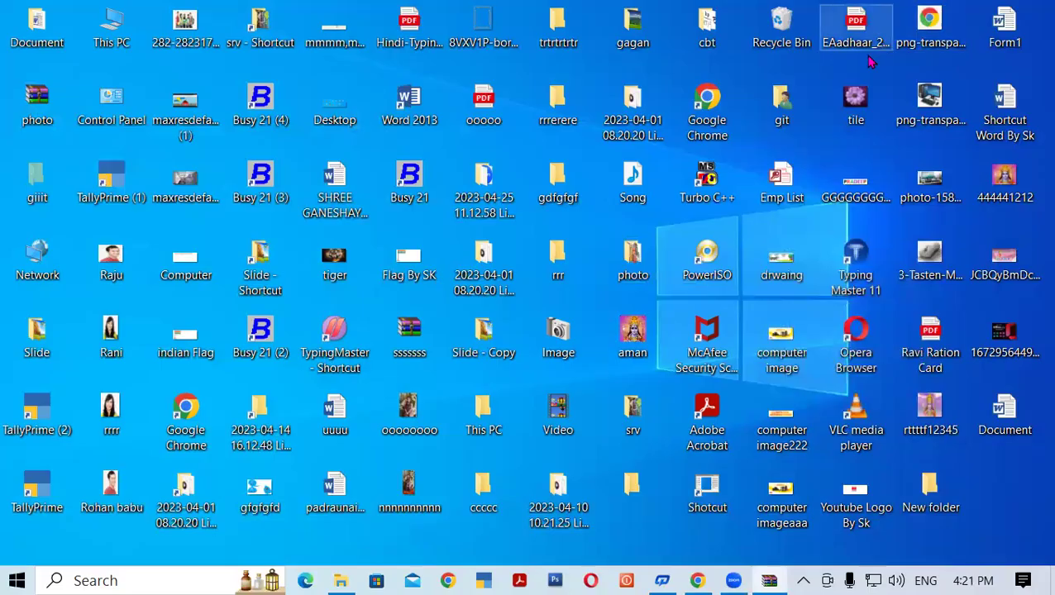
double_click(633, 266)
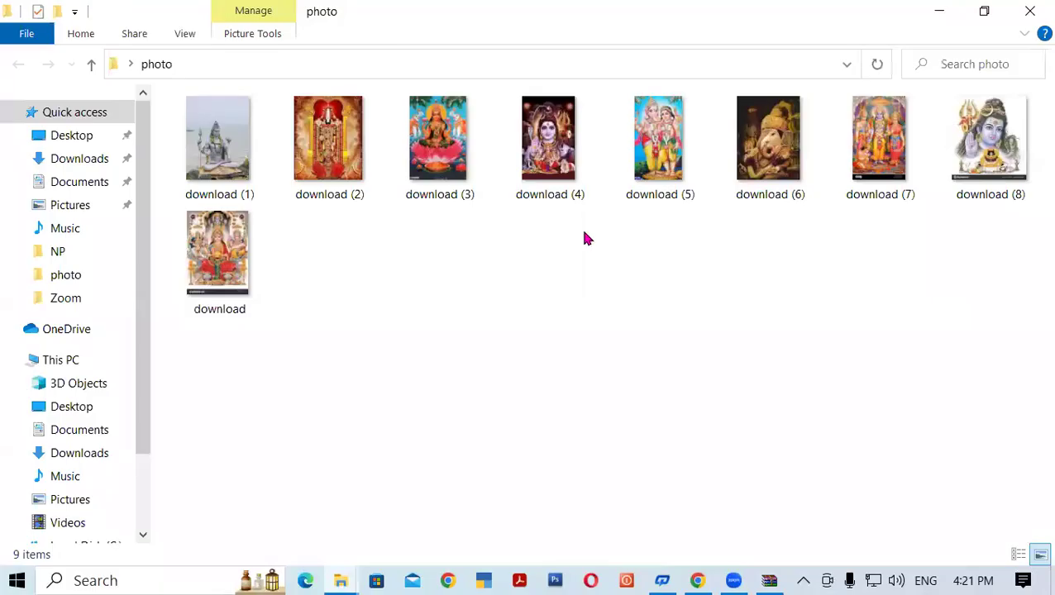
double_click(549, 140)
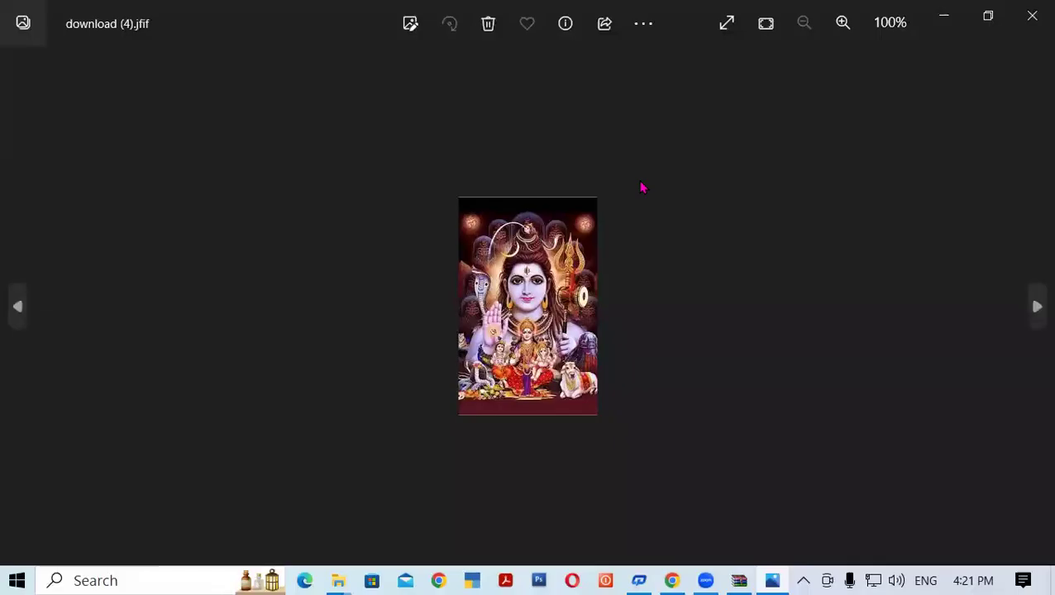
left_click(1031, 15)
left_click(1031, 10)
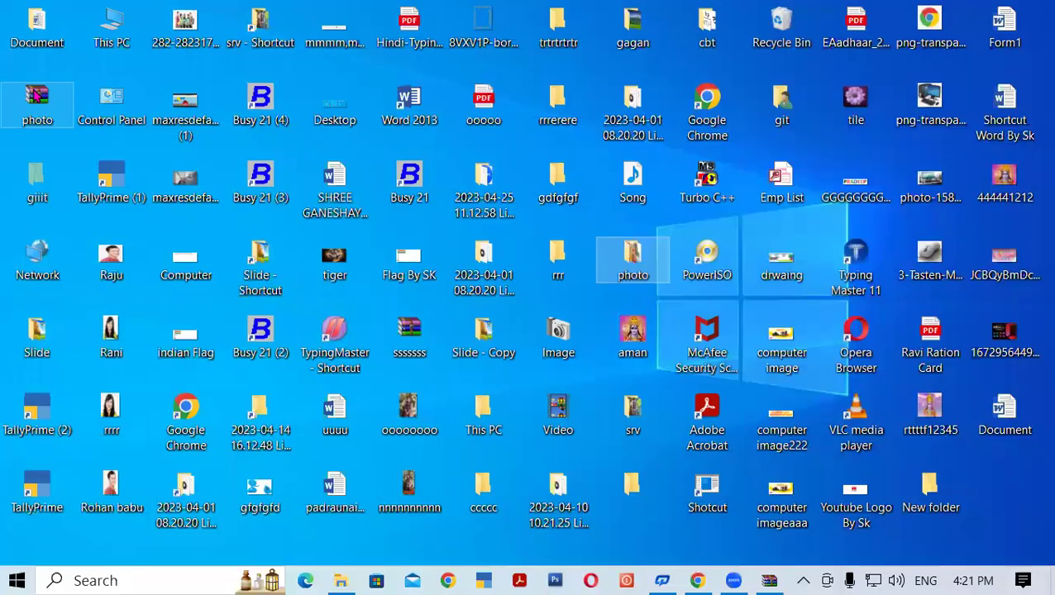
Reopen photo.rar and try opening download (1).jfif with a wrong password.
double_click(37, 97)
double_click(51, 189)
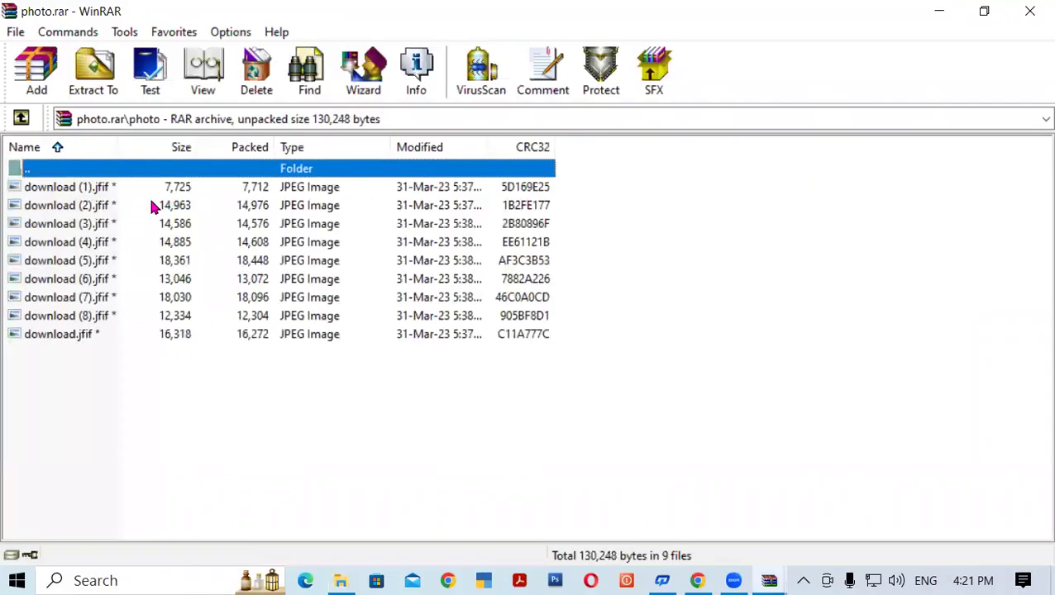
double_click(177, 194)
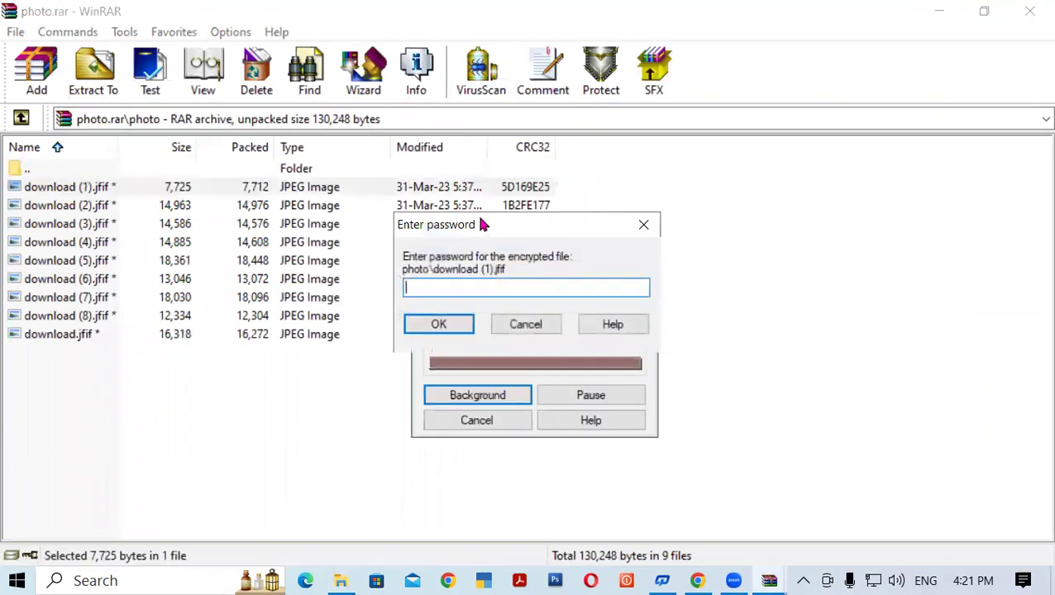
left_click_drag(484, 226, 497, 162)
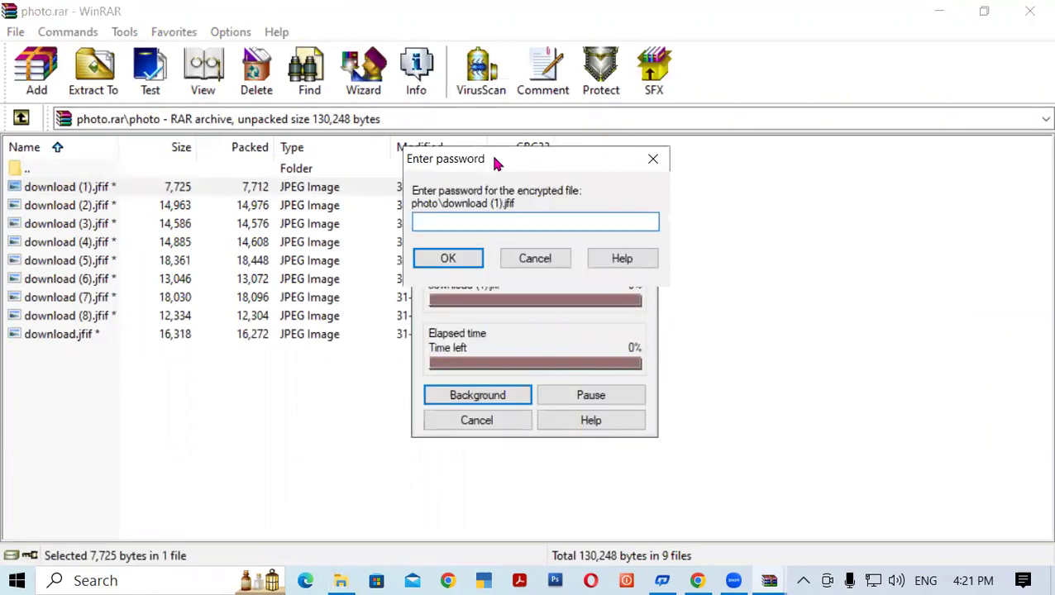
type("12345")
left_click(457, 261)
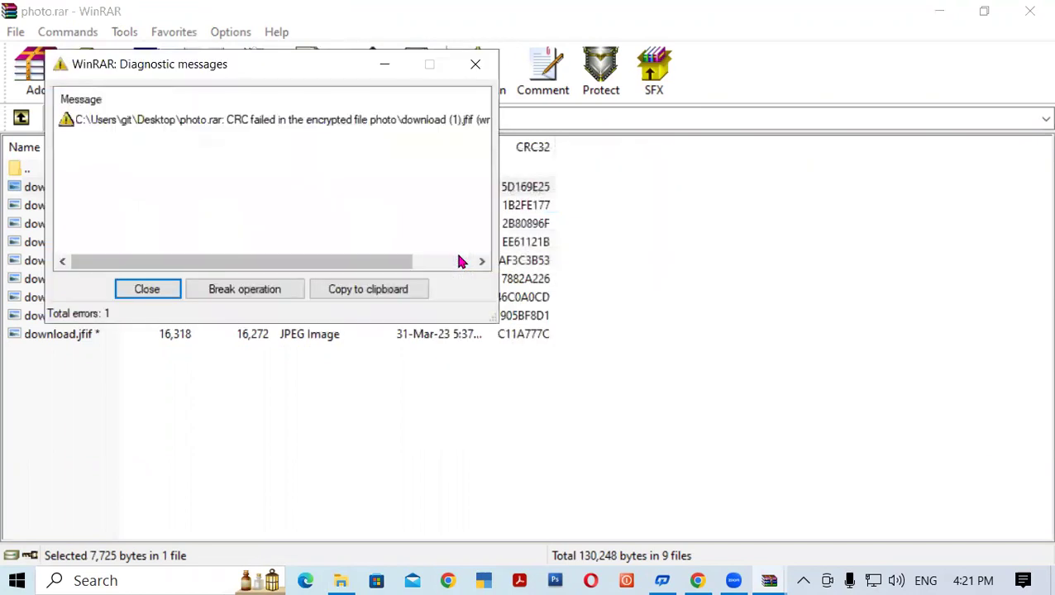
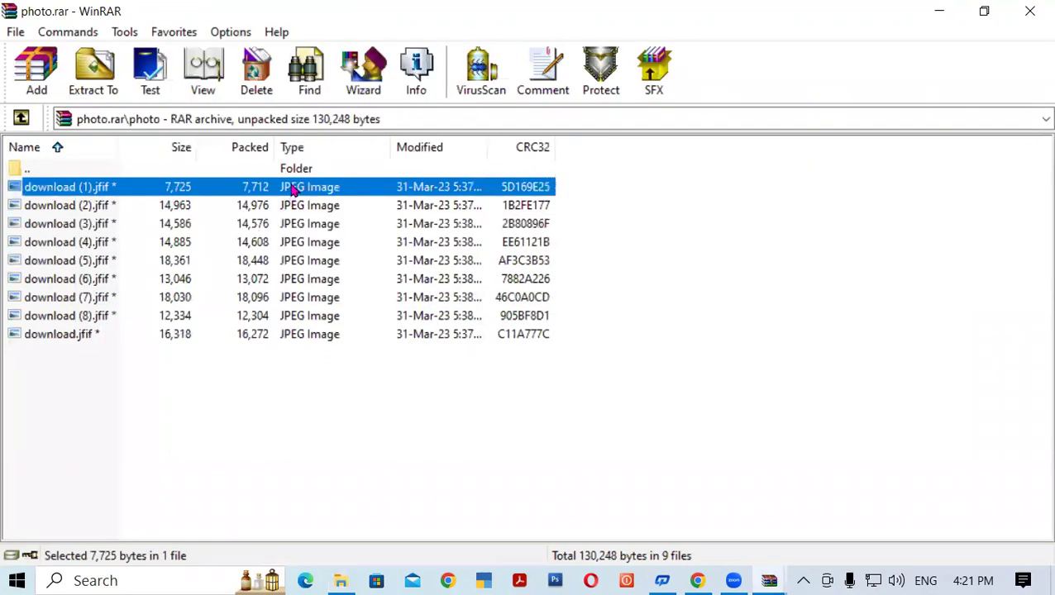
Open download (1).jfif from photo.rar with the archive password, then close the Photos viewer.
double_click(294, 189)
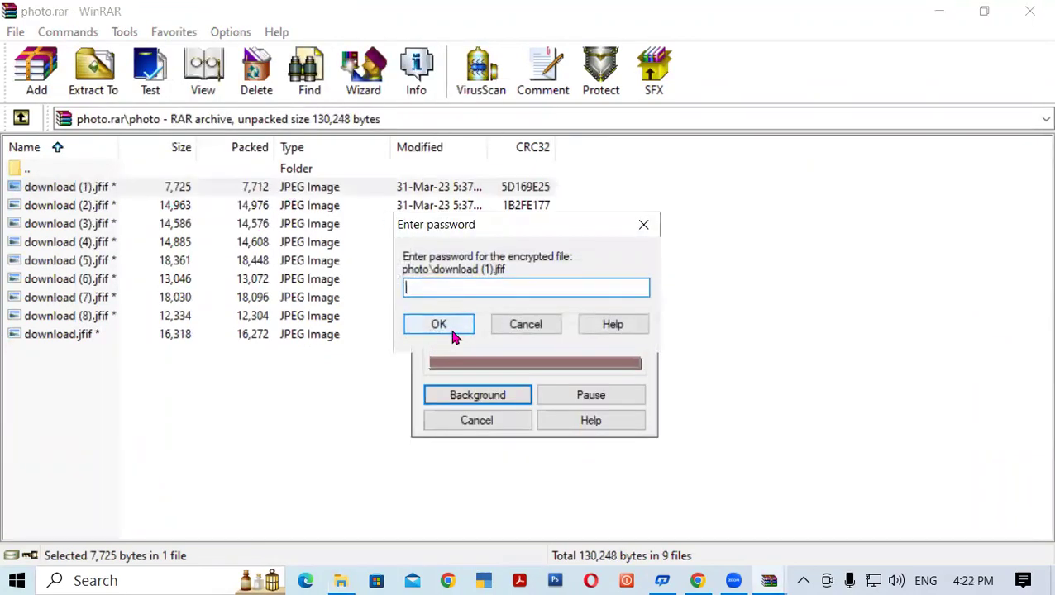
type("1")
left_click_drag(451, 223, 576, 109)
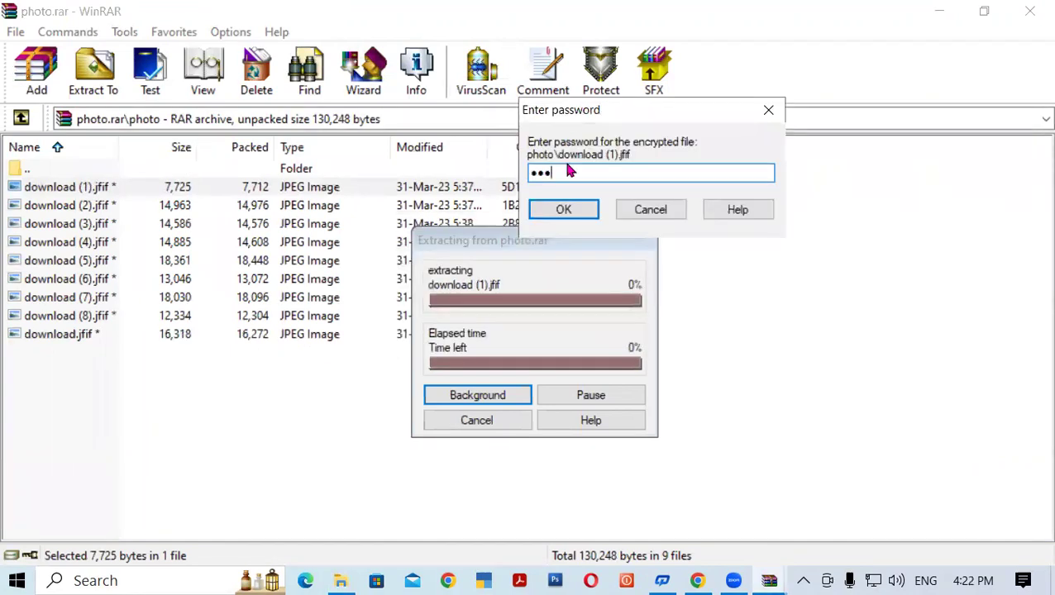
left_click(564, 212)
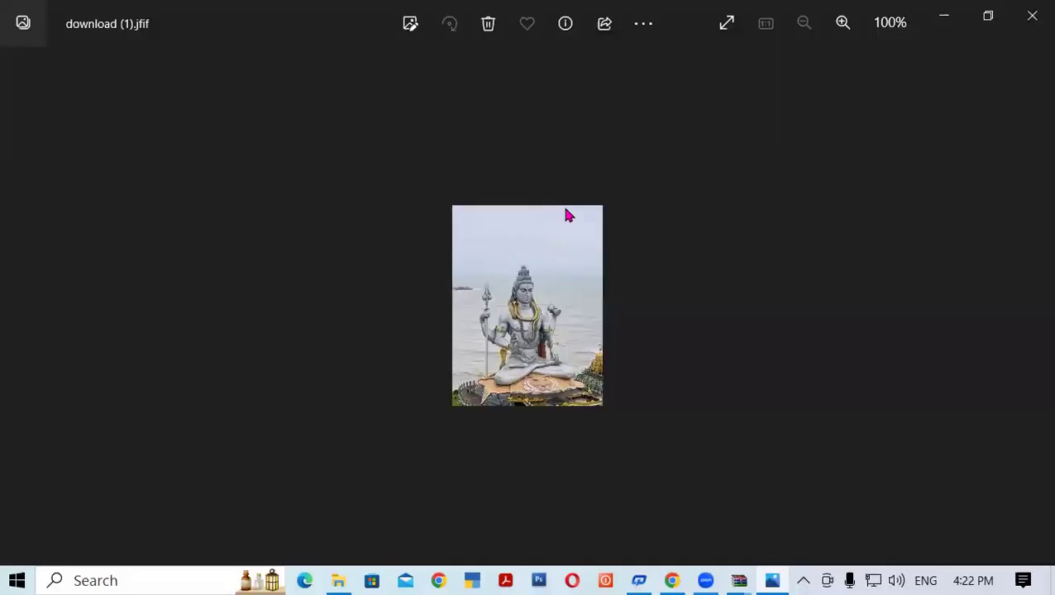
left_click(1032, 16)
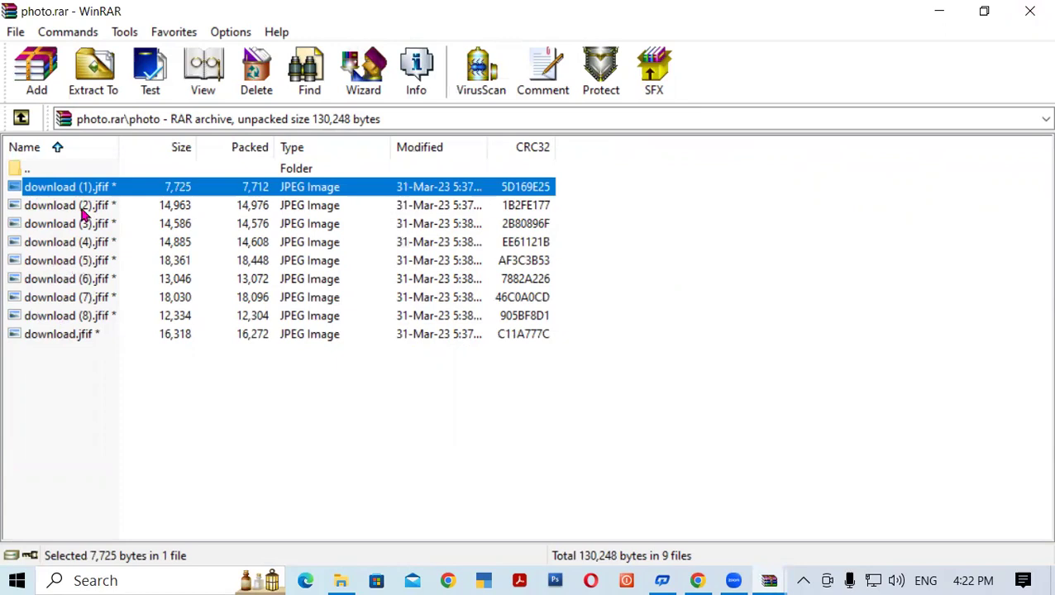
View download (5).jfif after entering the password, then close Photos and WinRAR.
double_click(86, 261)
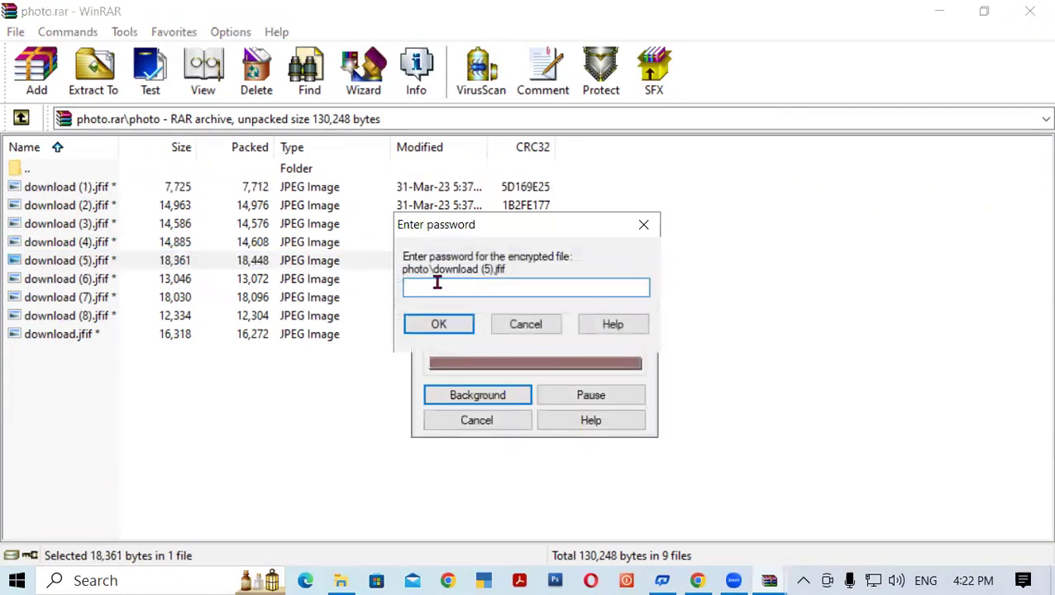
type("123")
left_click(452, 324)
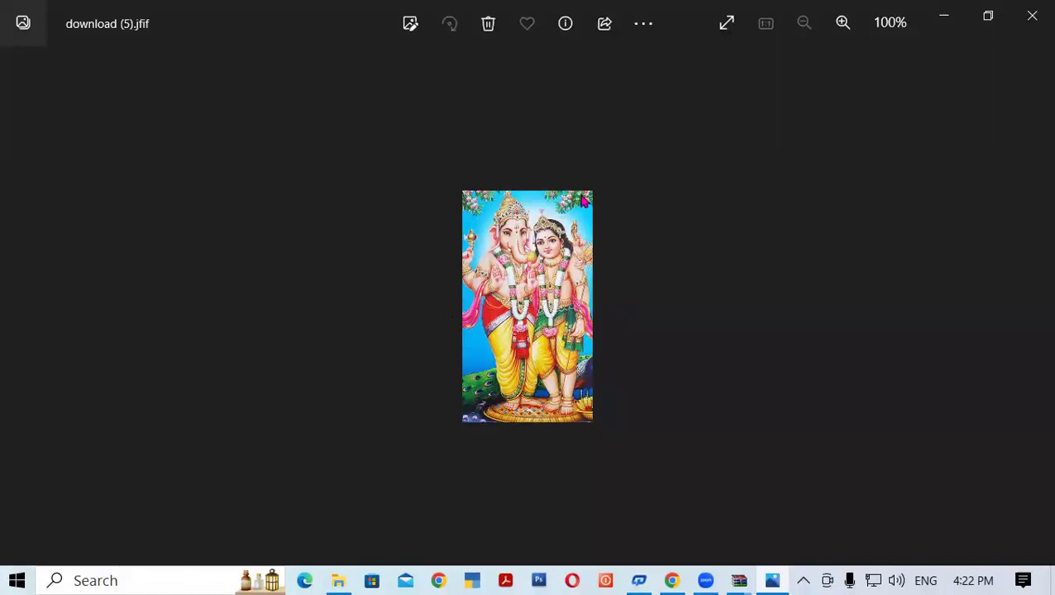
left_click(1032, 13)
left_click(1032, 10)
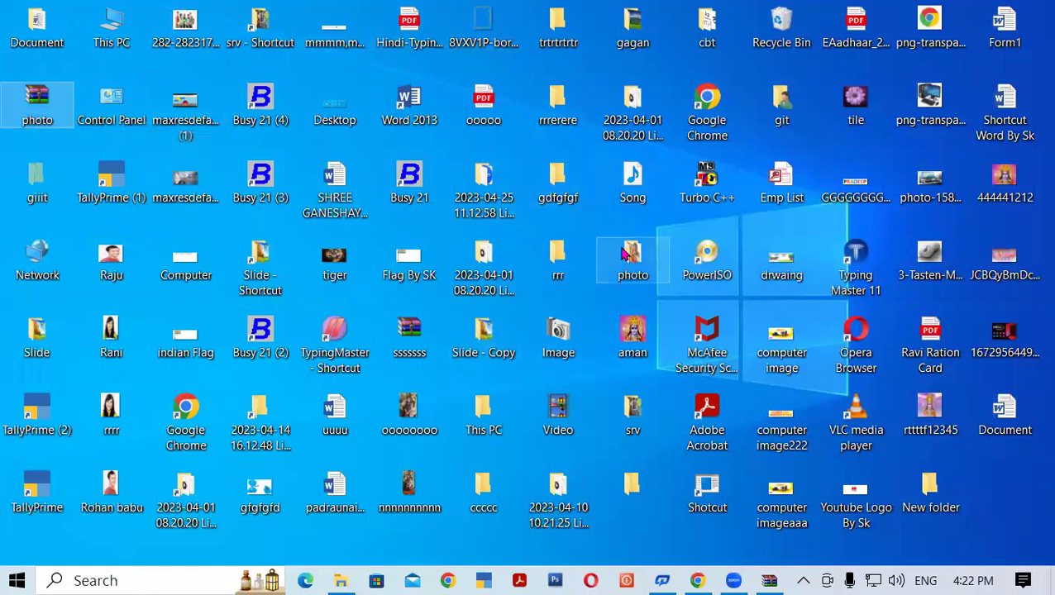
Confirm the desktop photo folder holds nine images, then delete the folder.
mouse_move(625, 254)
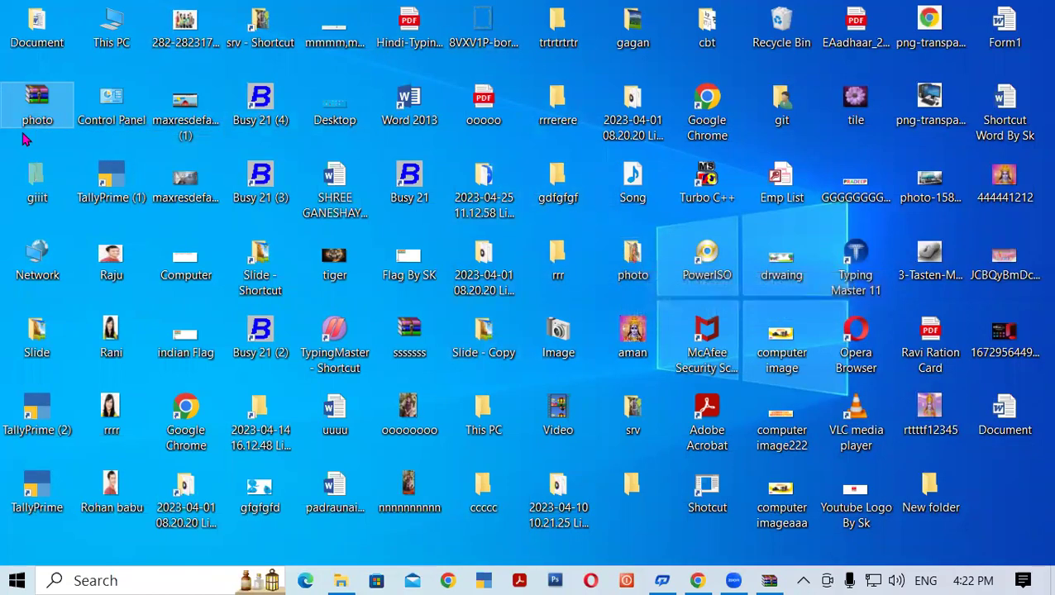
mouse_move(45, 110)
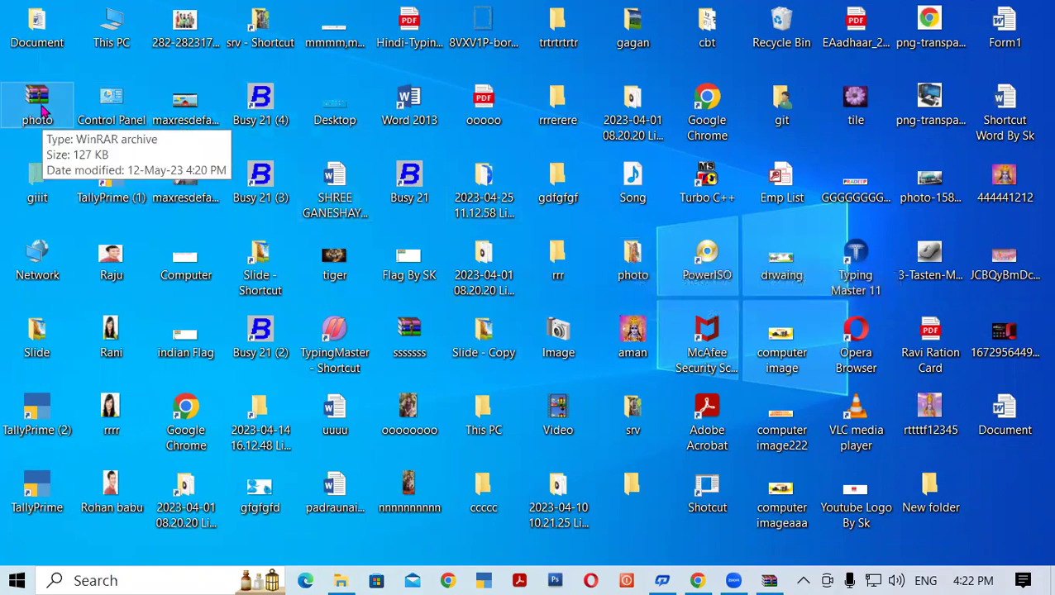
double_click(633, 258)
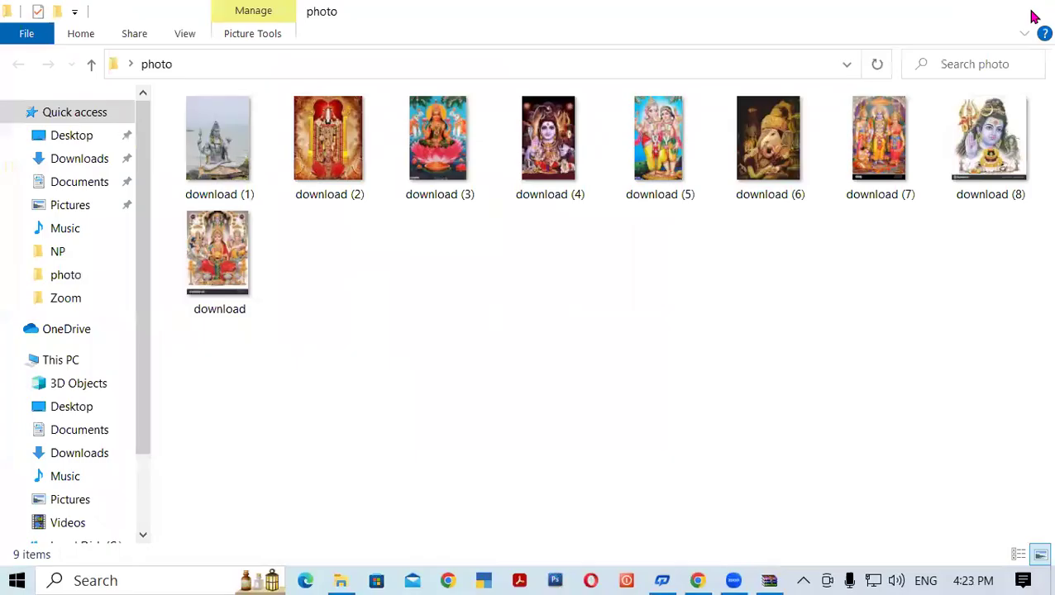
left_click(1034, 16)
right_click(643, 260)
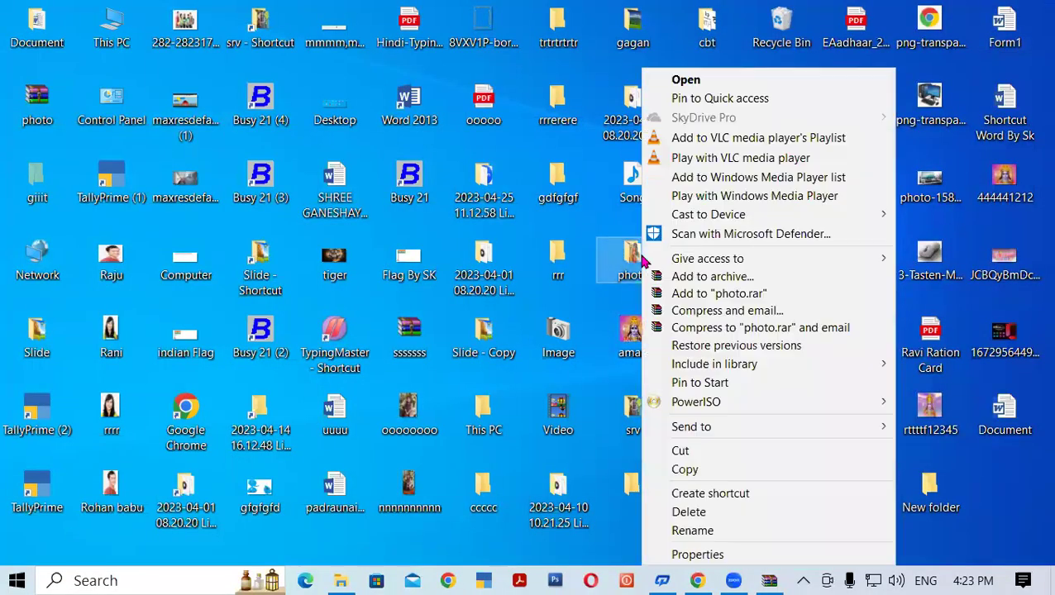
left_click(693, 514)
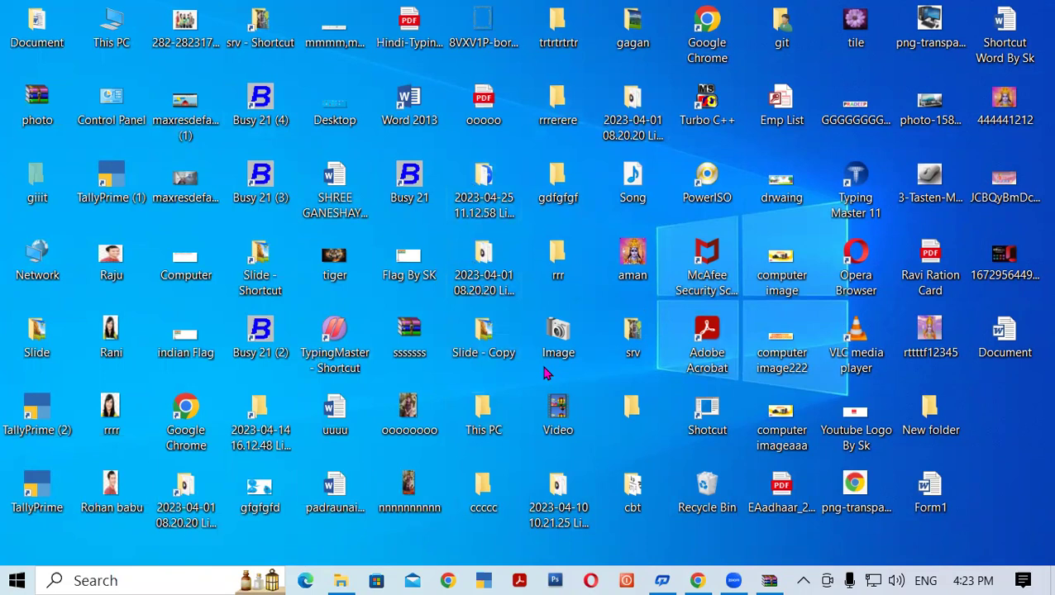
Find the photo folder in the Recycle Bin and permanently delete it, confirming with Yes.
double_click(707, 489)
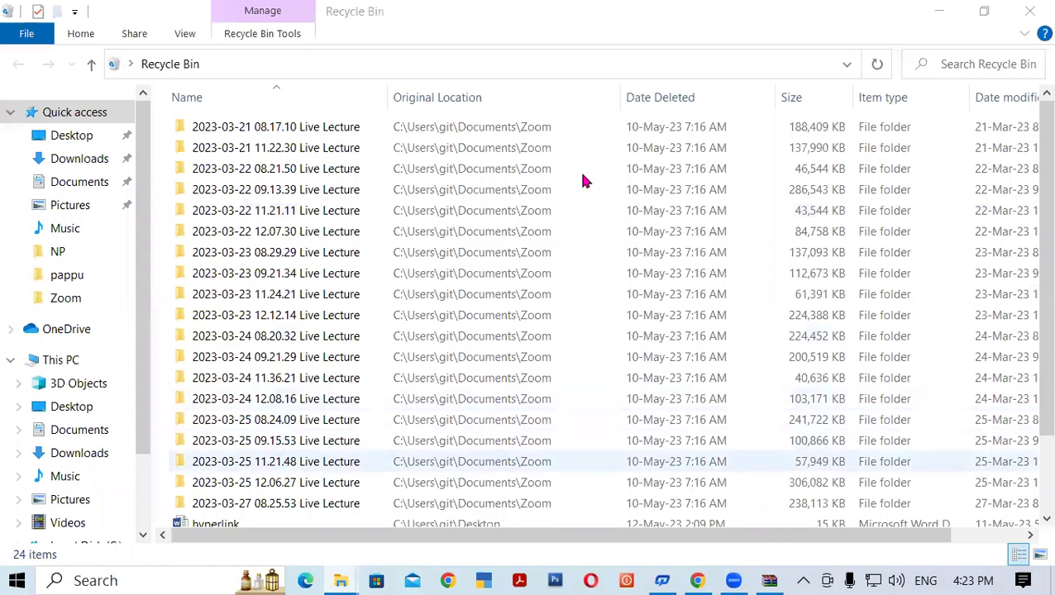
left_click_drag(1034, 165, 1033, 278)
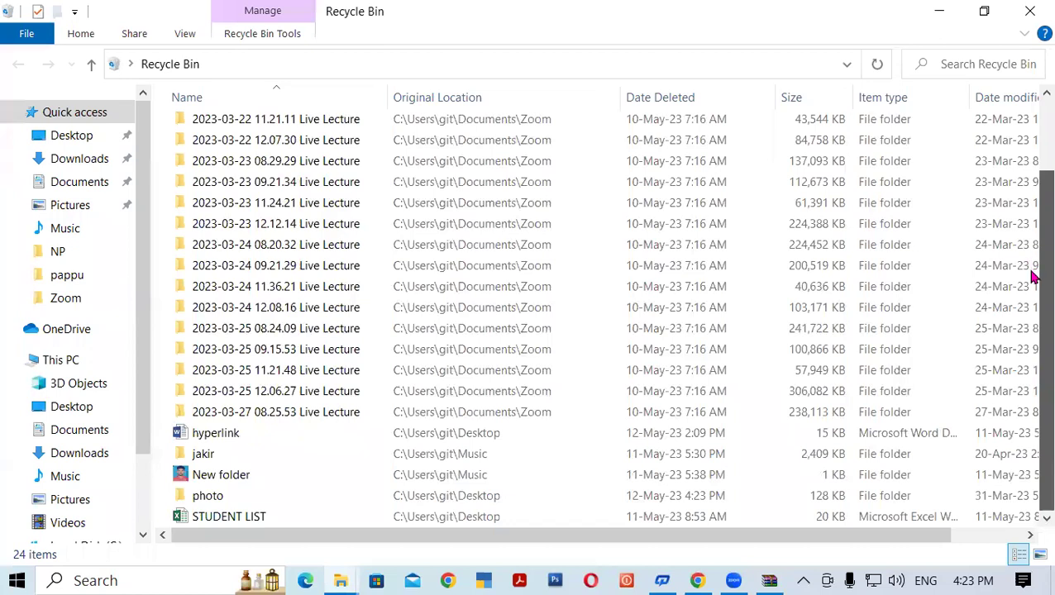
left_click(208, 496)
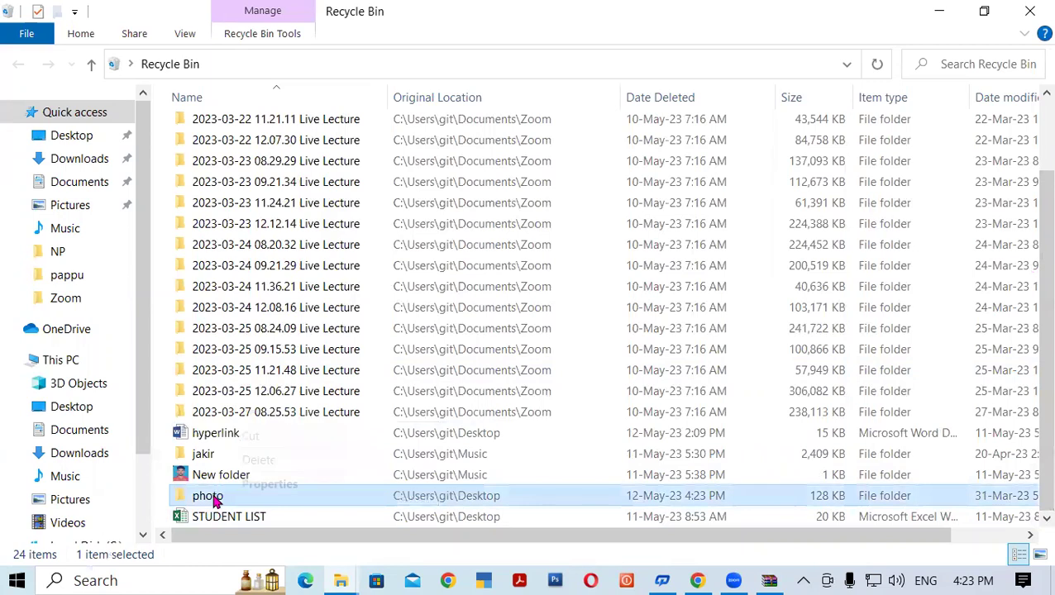
right_click(212, 500)
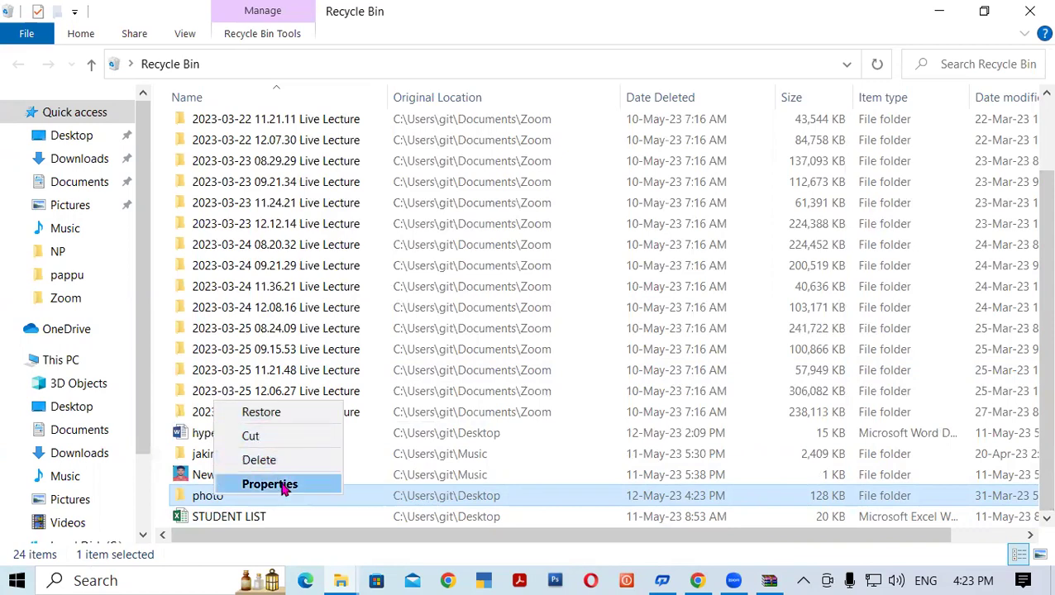
left_click(278, 462)
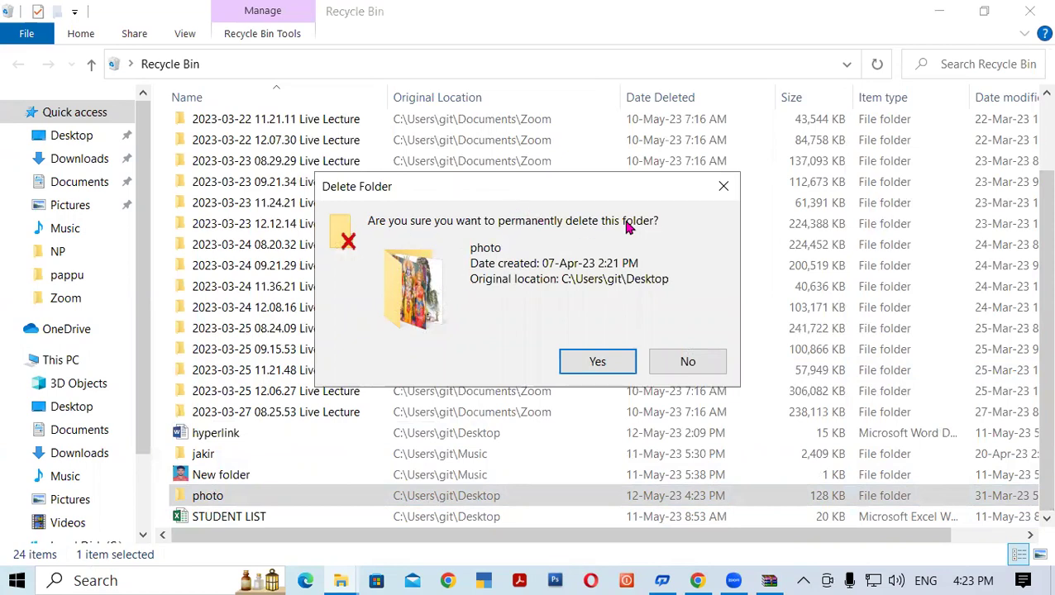
left_click(597, 363)
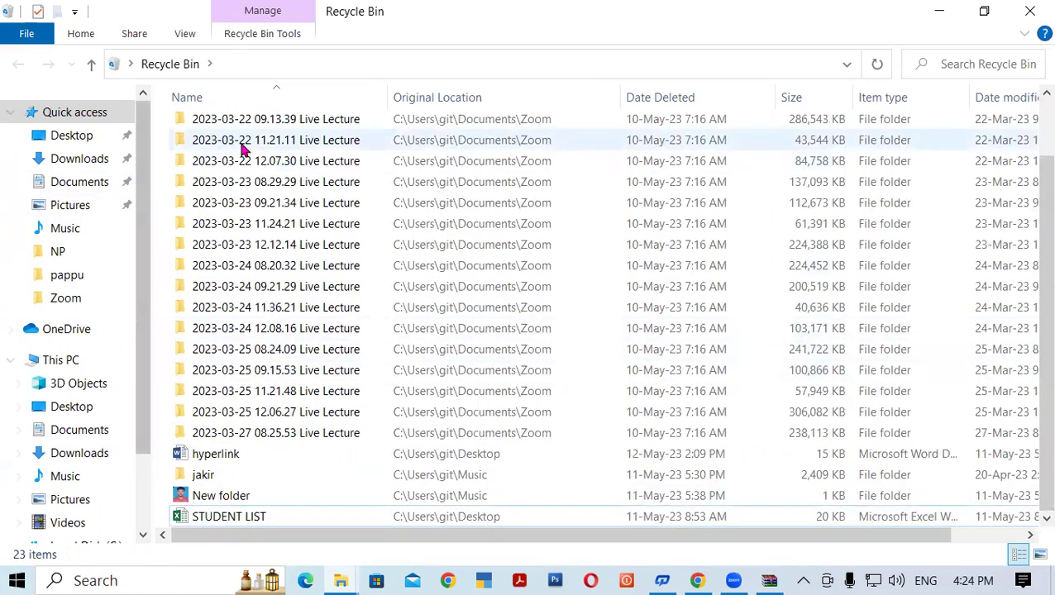
Close the Recycle Bin and refresh the desktop several times.
left_click(1029, 11)
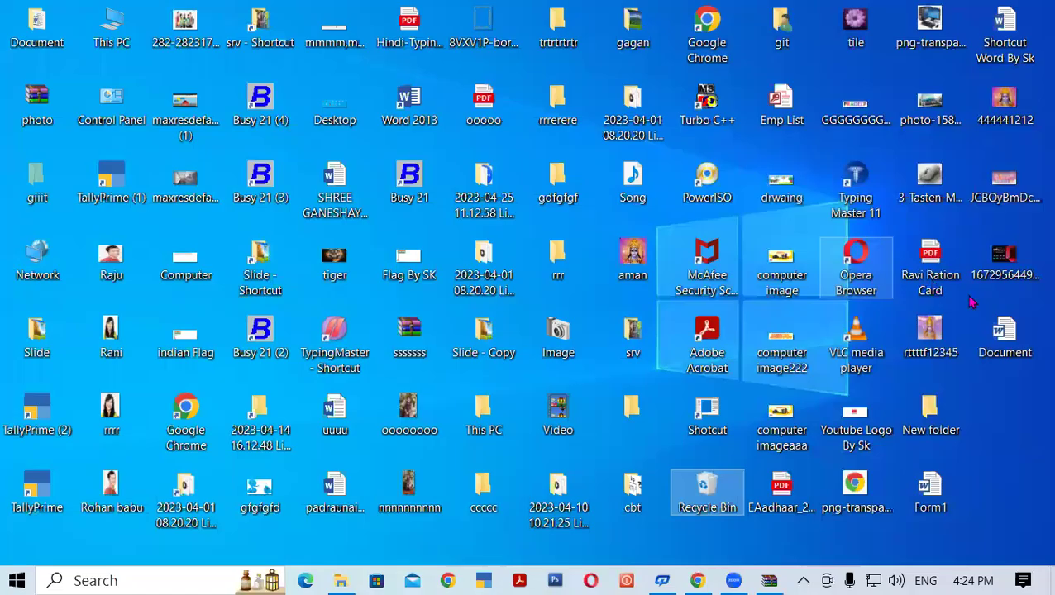
right_click(904, 247)
left_click(920, 294)
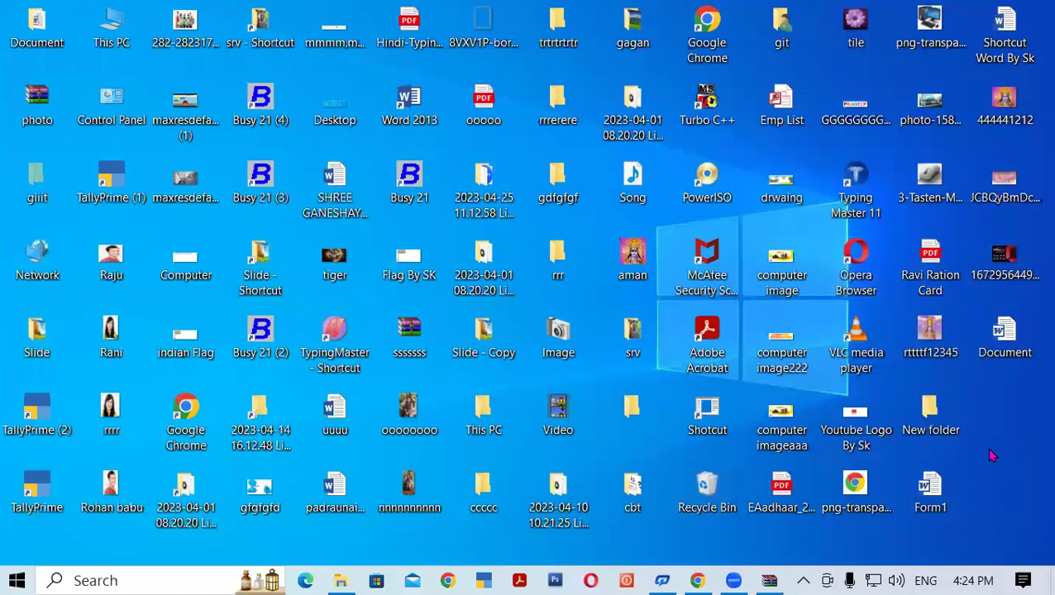
right_click(910, 280)
left_click(950, 330)
right_click(909, 265)
left_click(951, 311)
Open download (6).jfif from photo.rar's photo folder with the password, then close Photos.
double_click(24, 99)
double_click(207, 187)
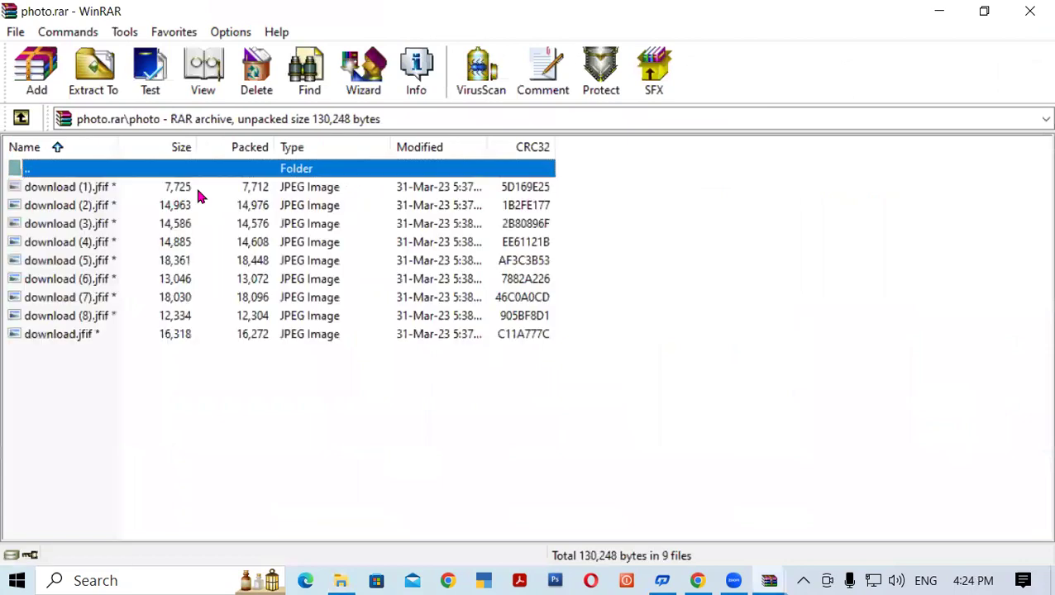
double_click(95, 282)
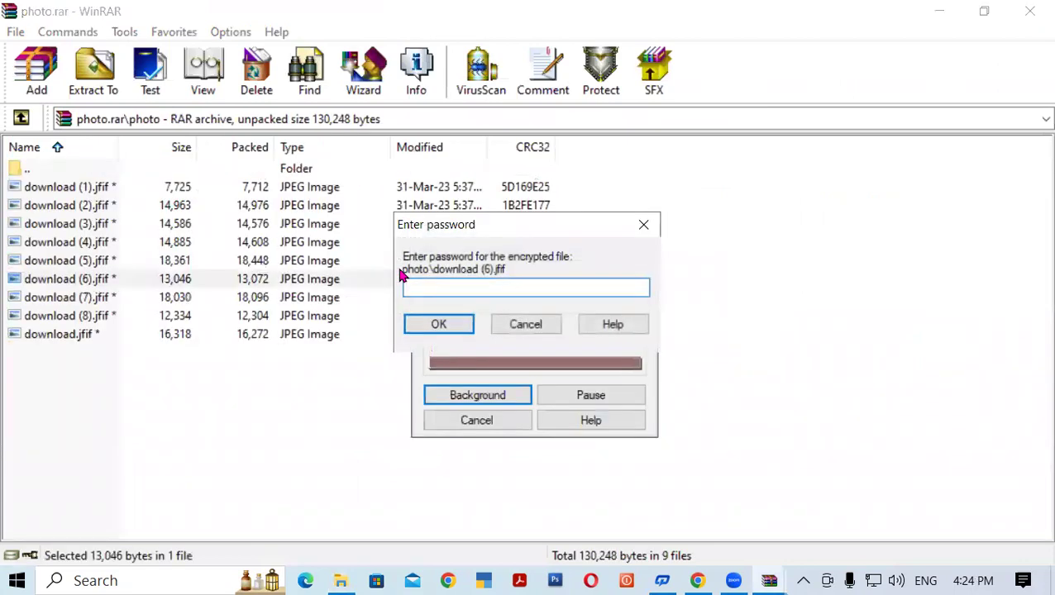
type("123")
key("Return")
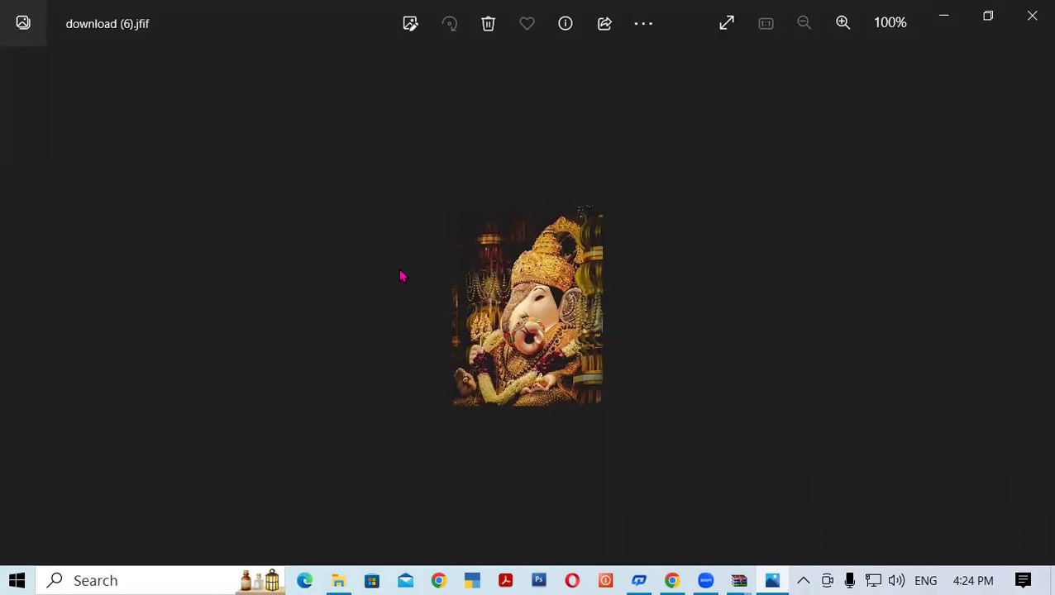
left_click(1032, 16)
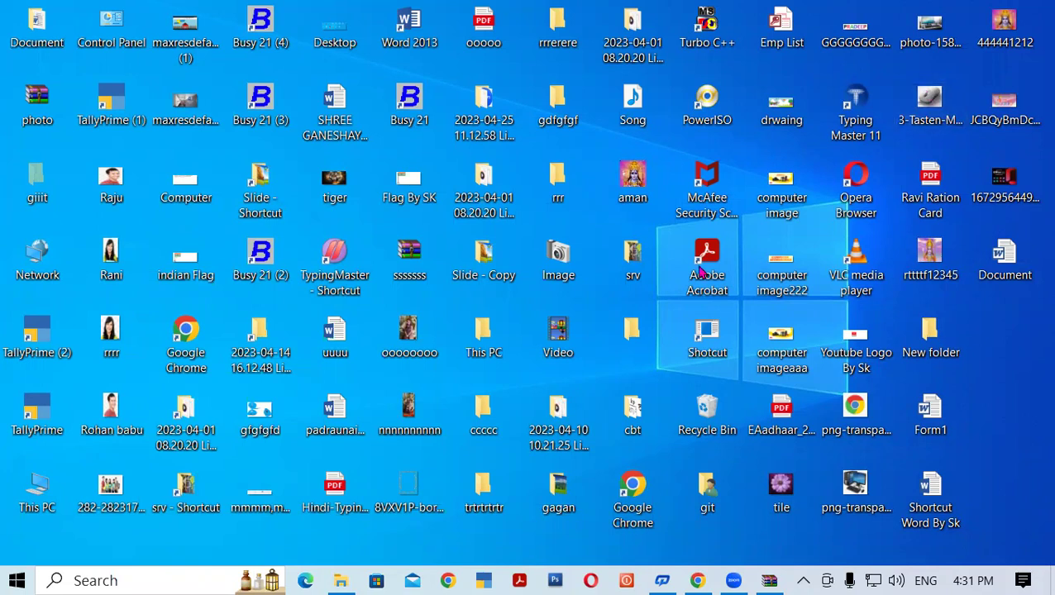
Refresh the desktop repeatedly until the new icons appear, then select the photo archive.
right_click(995, 371)
left_click(938, 419)
right_click(1034, 361)
left_click(960, 402)
right_click(1033, 347)
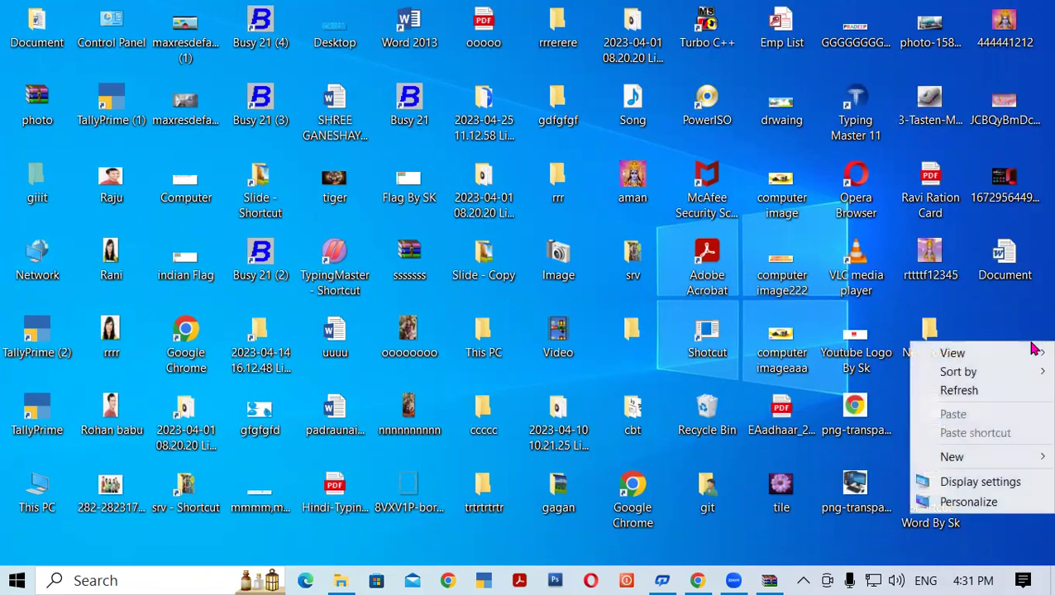
left_click(949, 403)
right_click(1030, 358)
left_click(959, 403)
right_click(1030, 356)
left_click(962, 404)
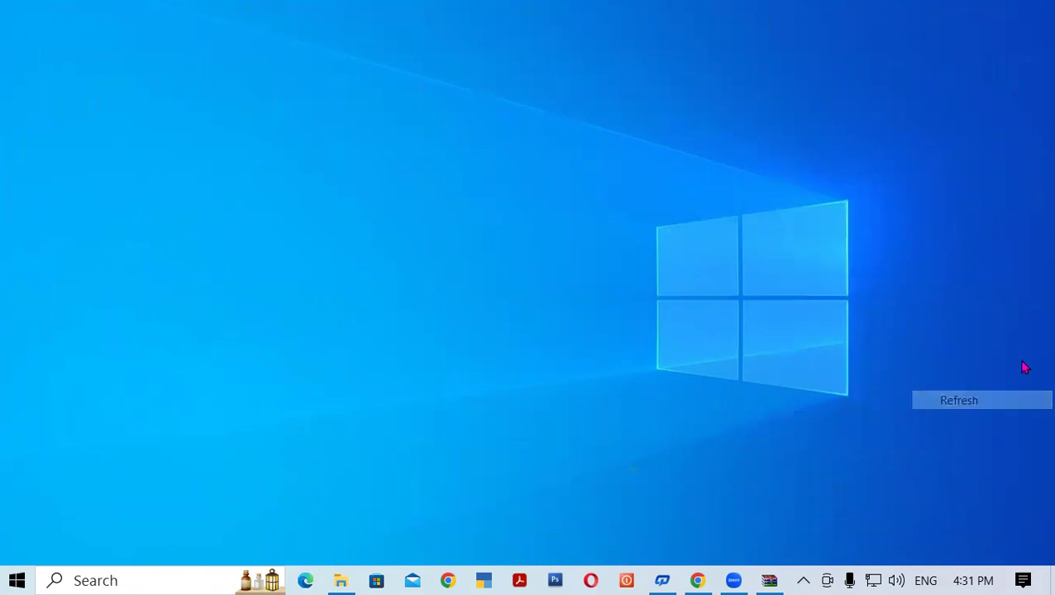
right_click(1023, 368)
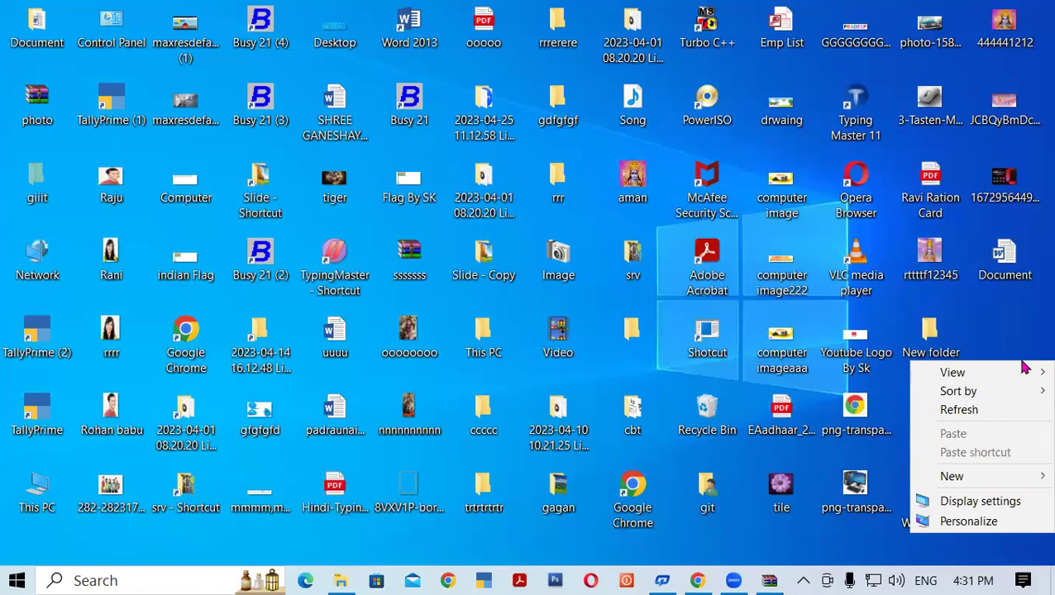
left_click(987, 414)
right_click(1013, 367)
left_click(989, 414)
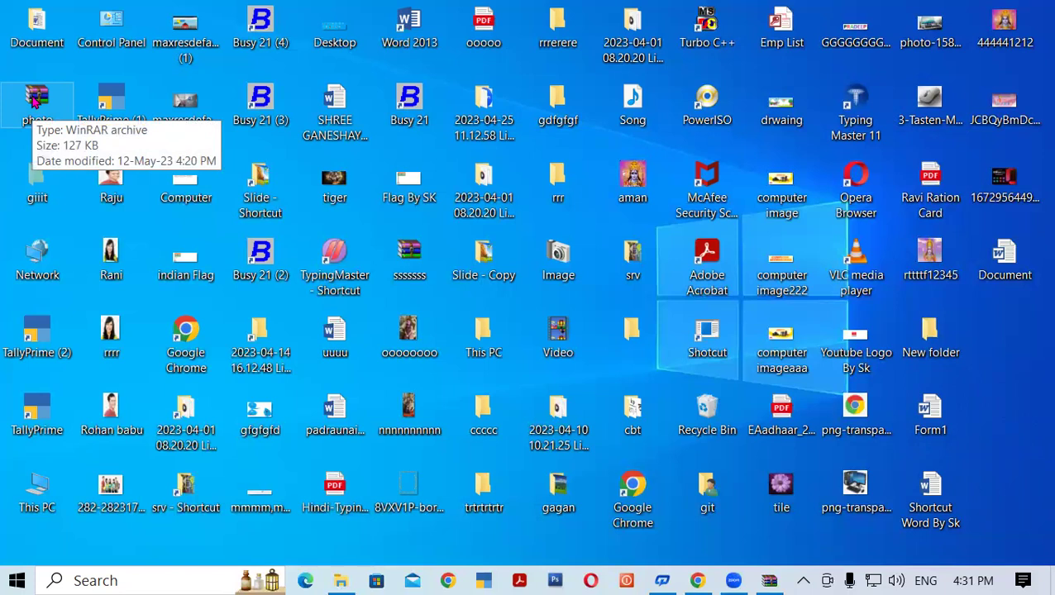
left_click(40, 101)
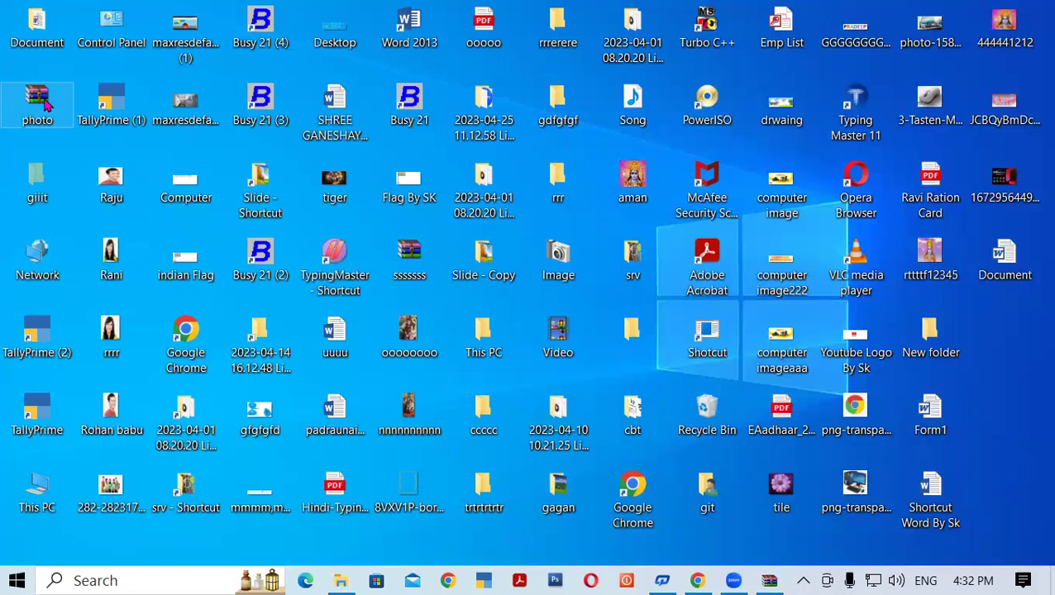
Refresh the desktop several times in a row.
right_click(1031, 362)
left_click(957, 406)
right_click(1033, 349)
left_click(957, 397)
right_click(1033, 372)
left_click(960, 417)
right_click(1033, 372)
left_click(959, 419)
right_click(1033, 349)
left_click(959, 395)
right_click(1035, 354)
left_click(961, 398)
right_click(1033, 352)
left_click(982, 407)
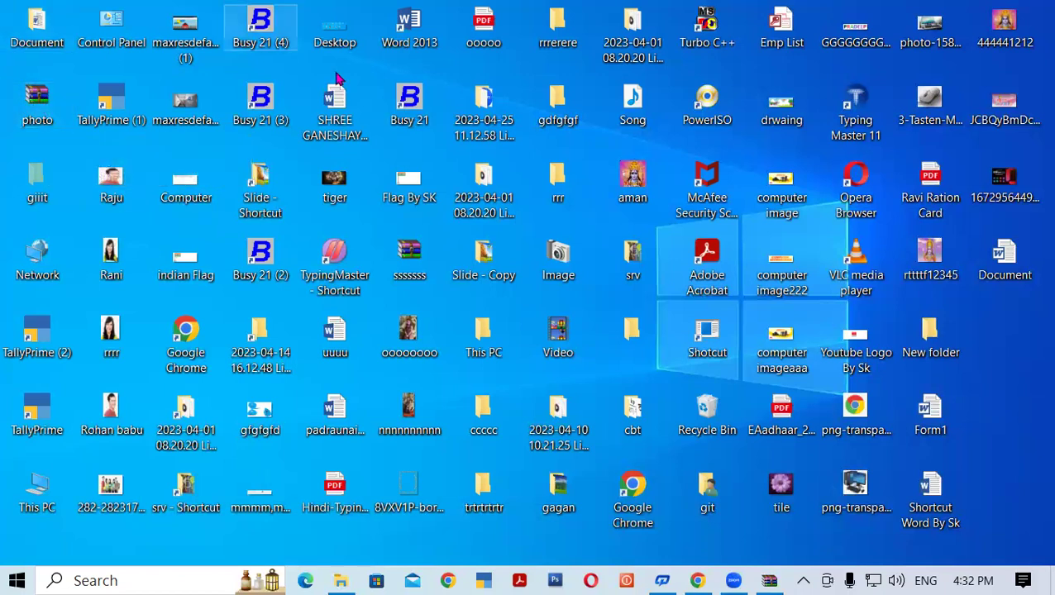
right_click(1033, 418)
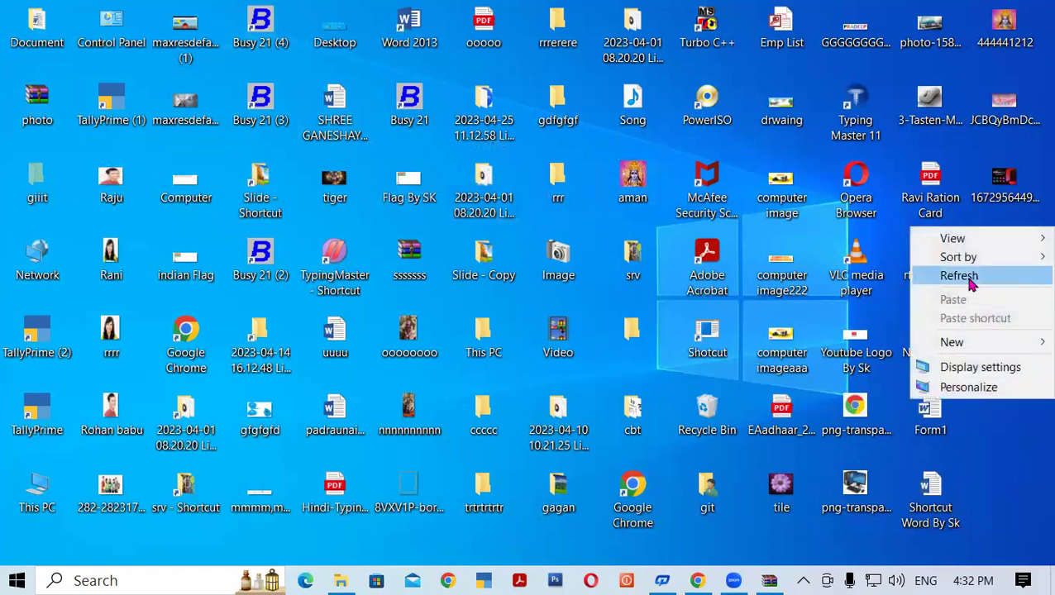
left_click(939, 277)
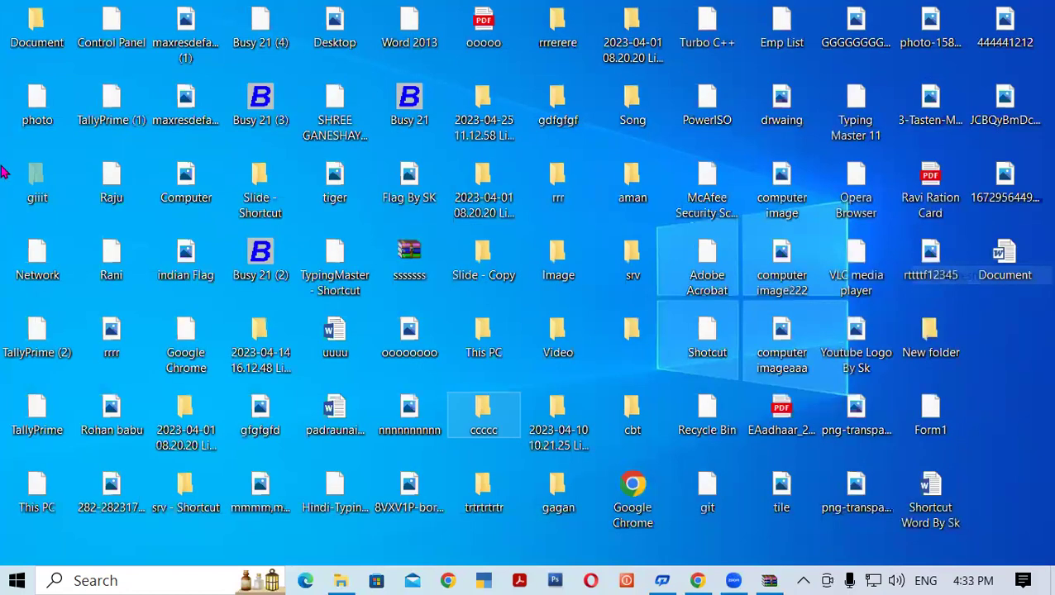
Show the photo archive's context menu with WinRAR options such as Extract to photo\.
right_click(37, 99)
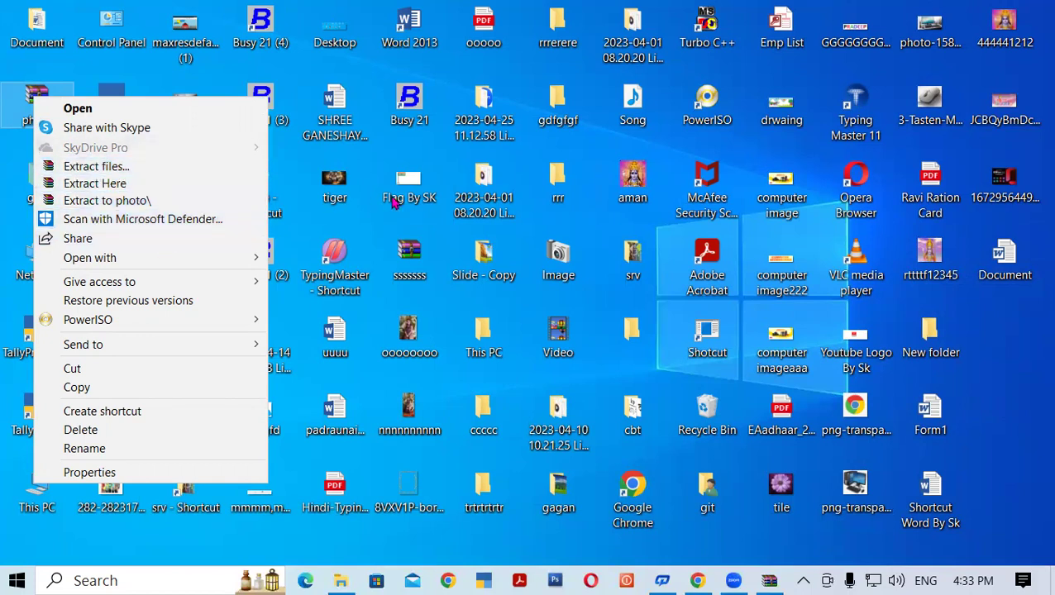
right_click(560, 178)
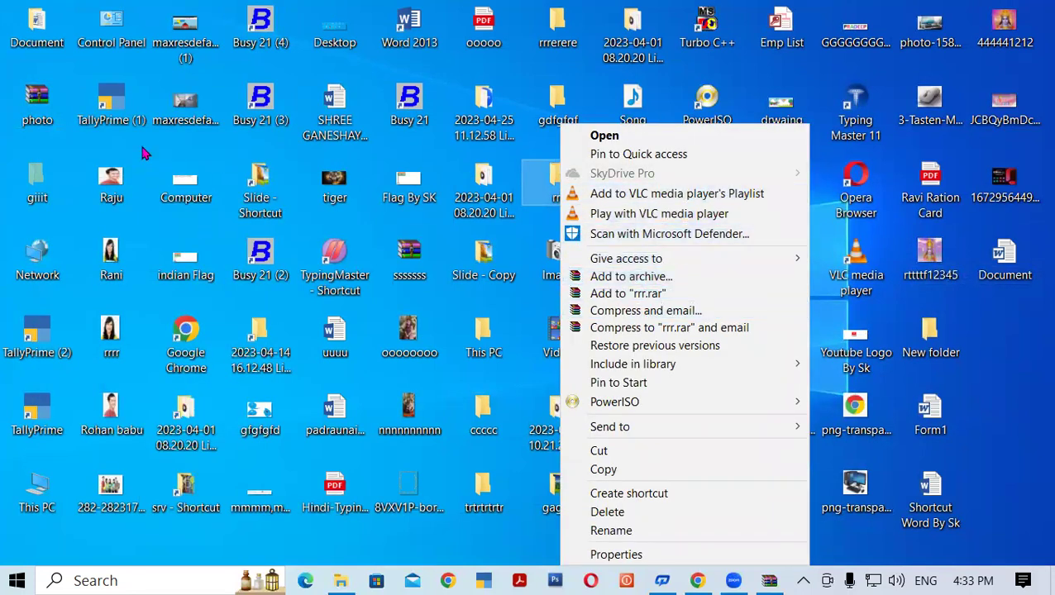
left_click(37, 99)
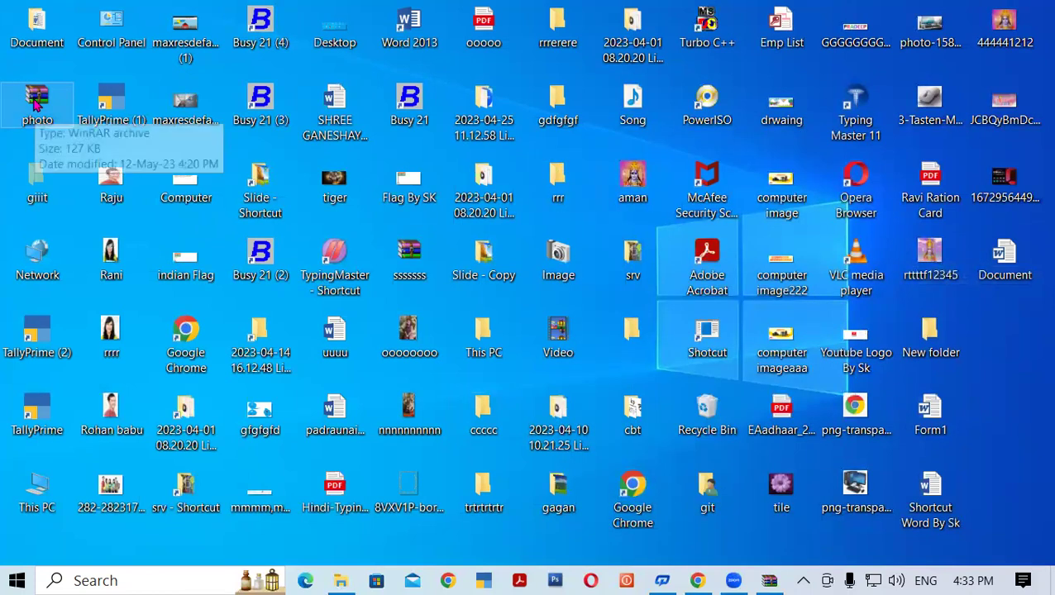
right_click(33, 108)
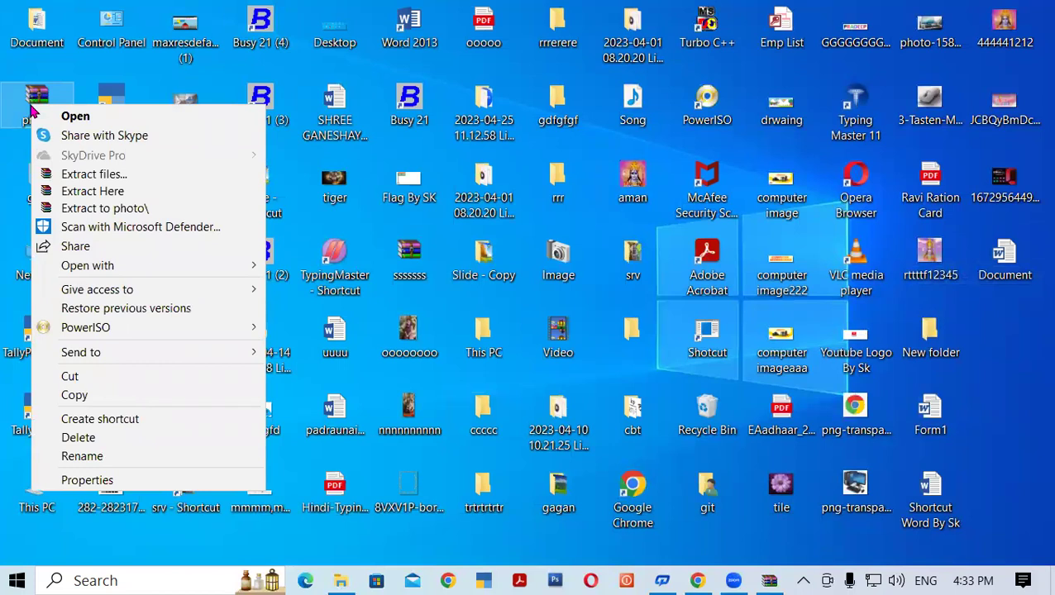
right_click(602, 217)
left_click(644, 263)
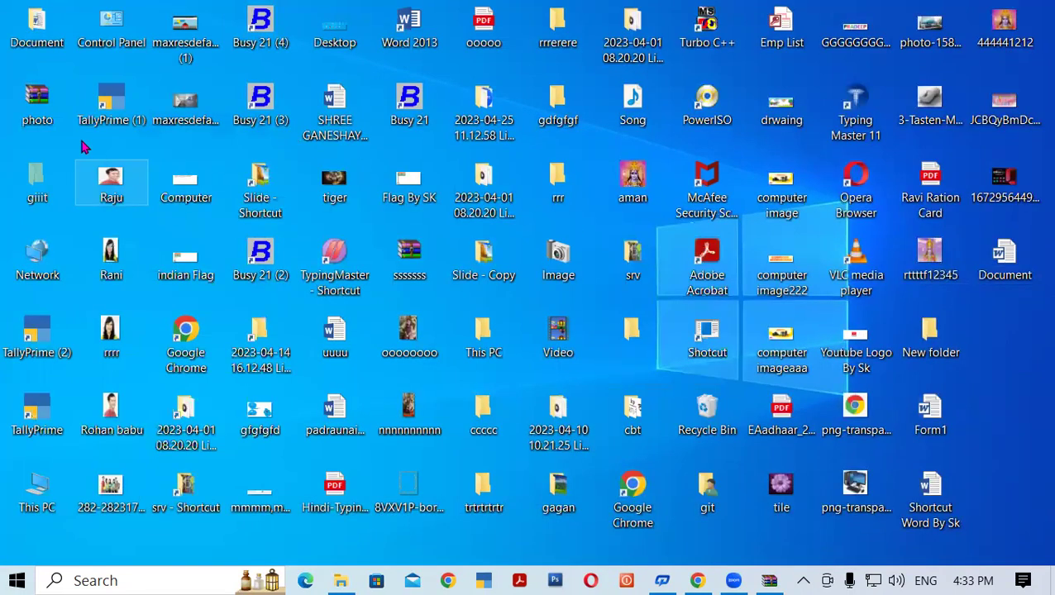
right_click(45, 109)
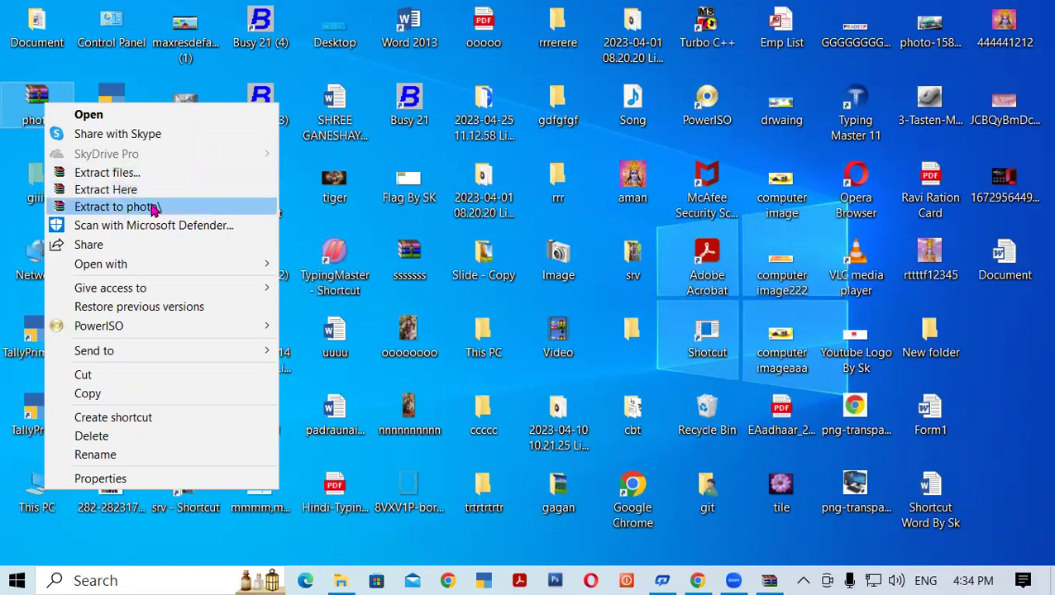
Extract photo.rar into a photo\ folder on the desktop, supplying the archive password.
left_click(153, 209)
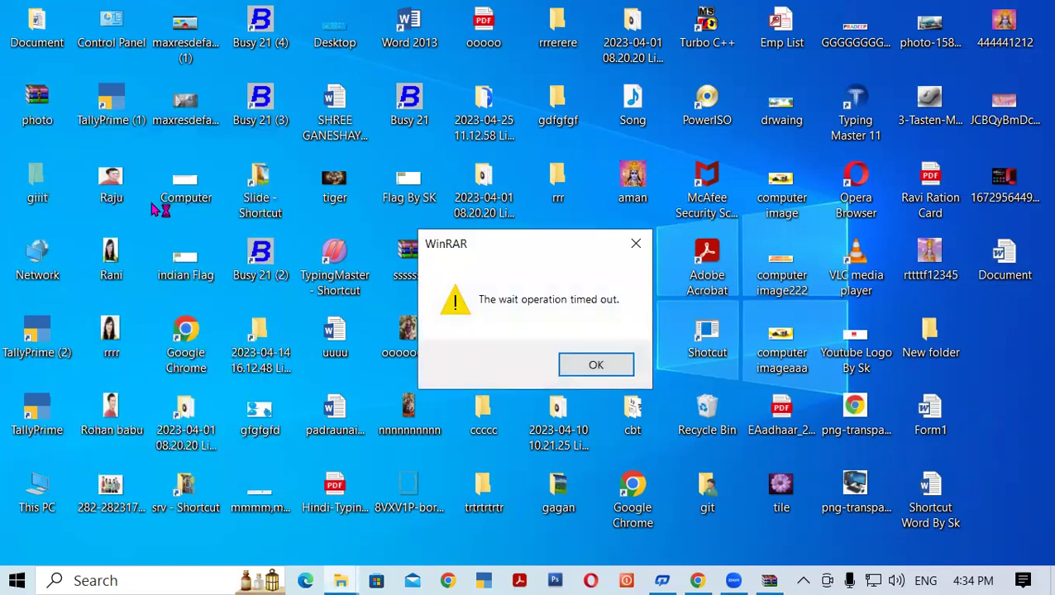
left_click(584, 367)
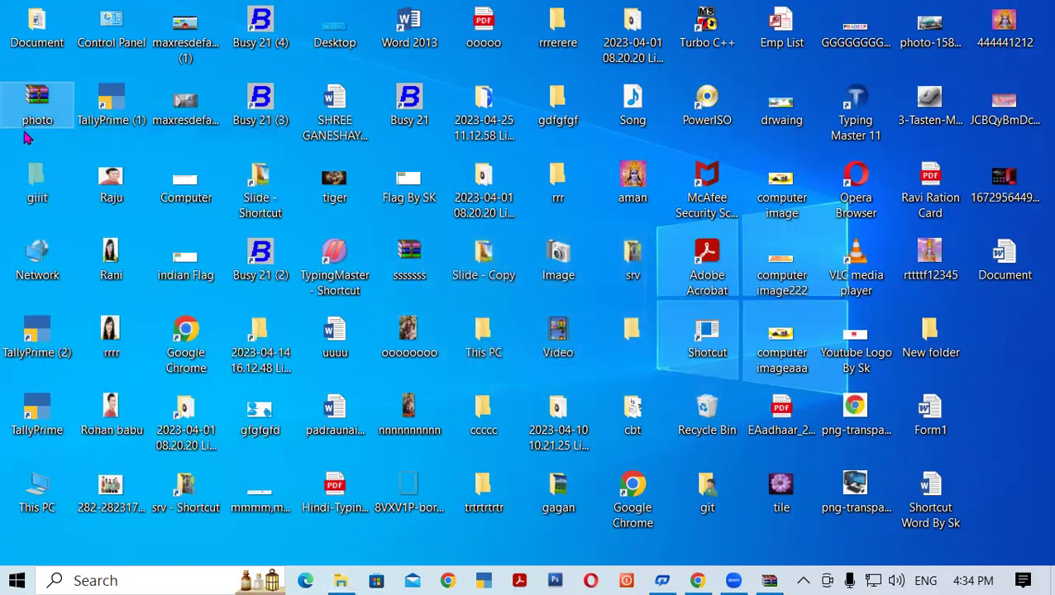
right_click(43, 107)
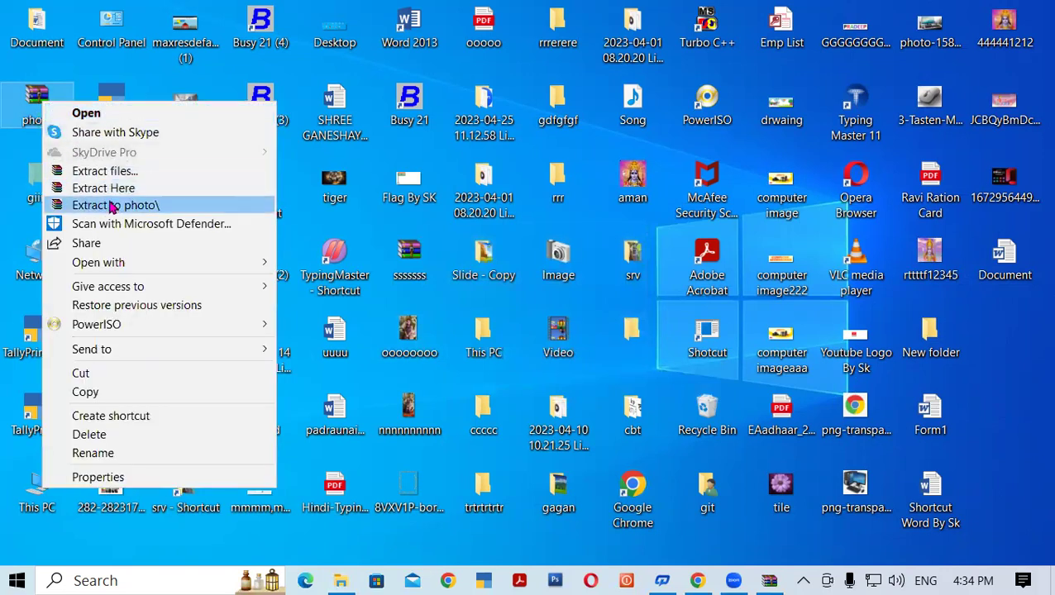
left_click(116, 207)
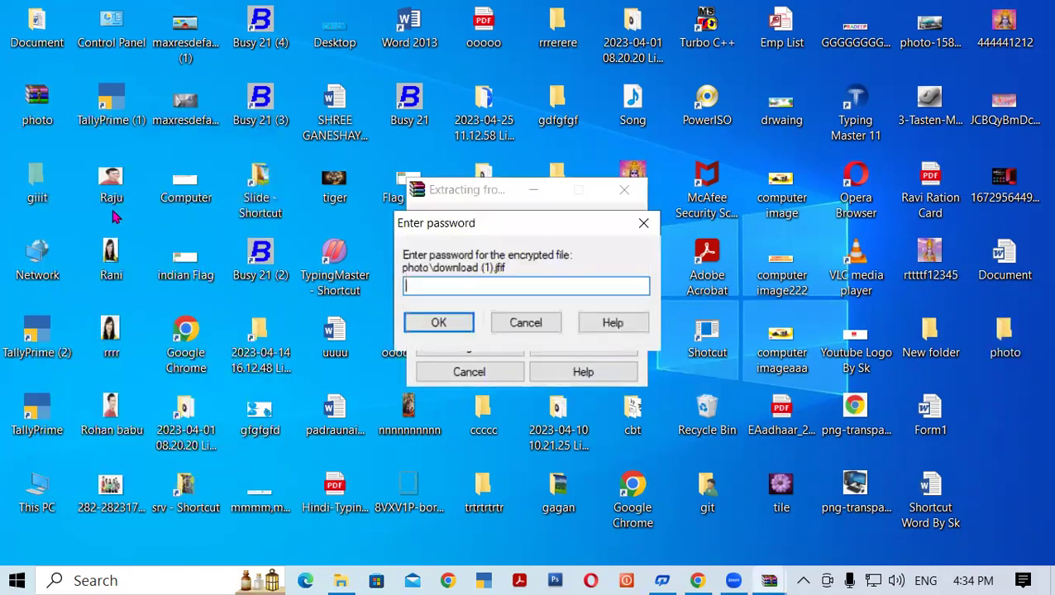
left_click_drag(488, 223, 529, 220)
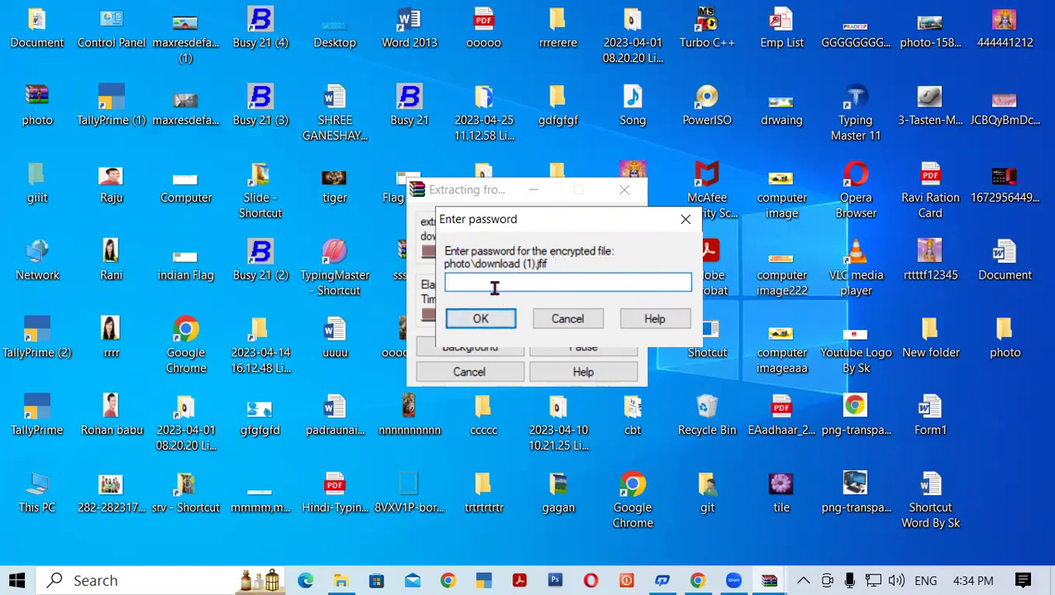
type("•••")
key("Return")
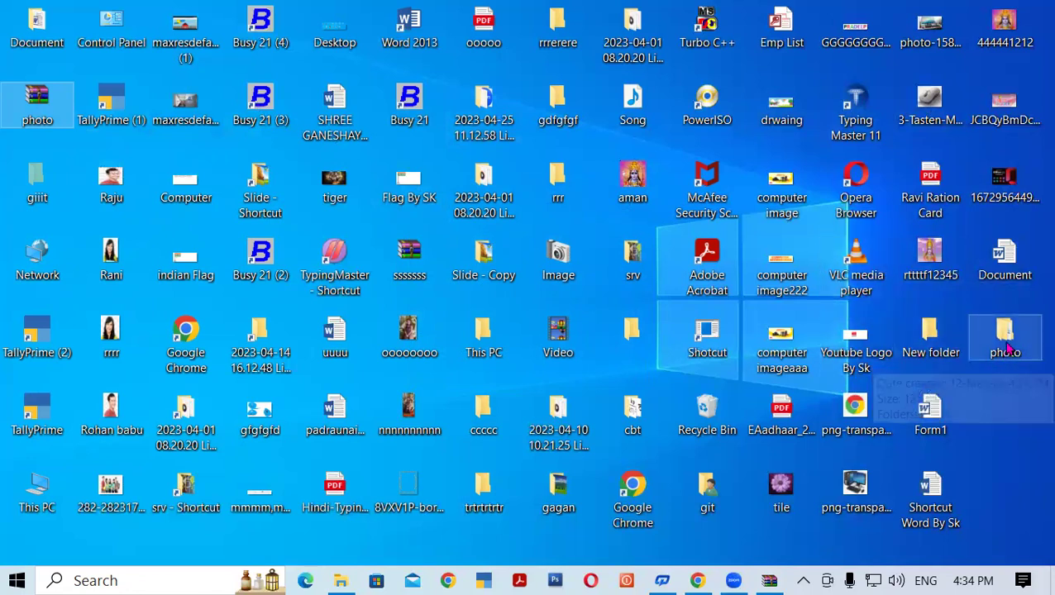
Open the extracted photo folder to verify its nine images, then close it.
left_click(1007, 344)
double_click(1007, 343)
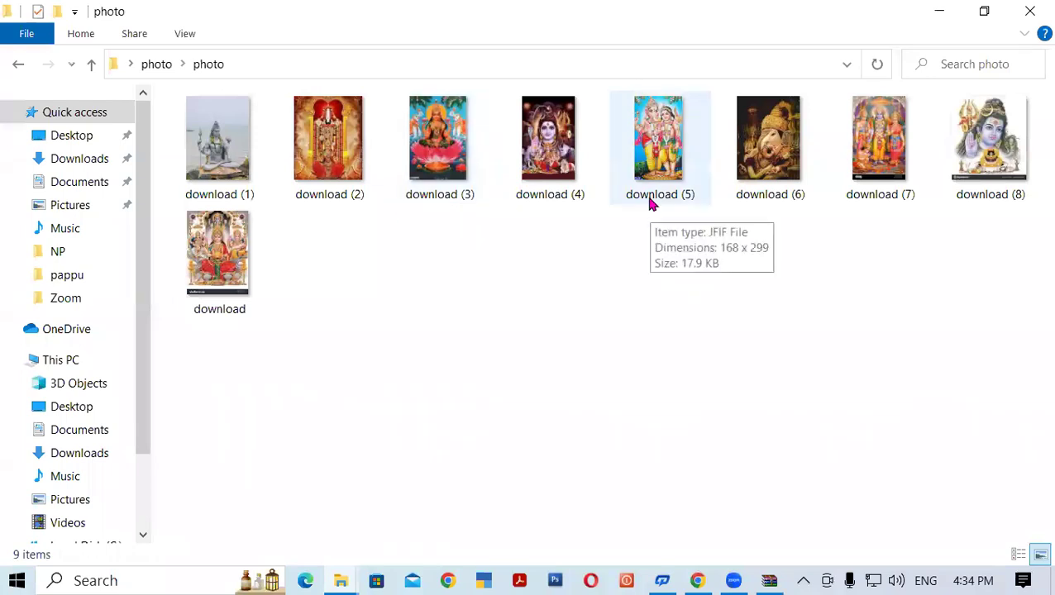
left_click(1030, 10)
Open download (3).jfif inside photo.rar to confirm it asks for the password.
double_click(43, 112)
double_click(56, 188)
double_click(60, 223)
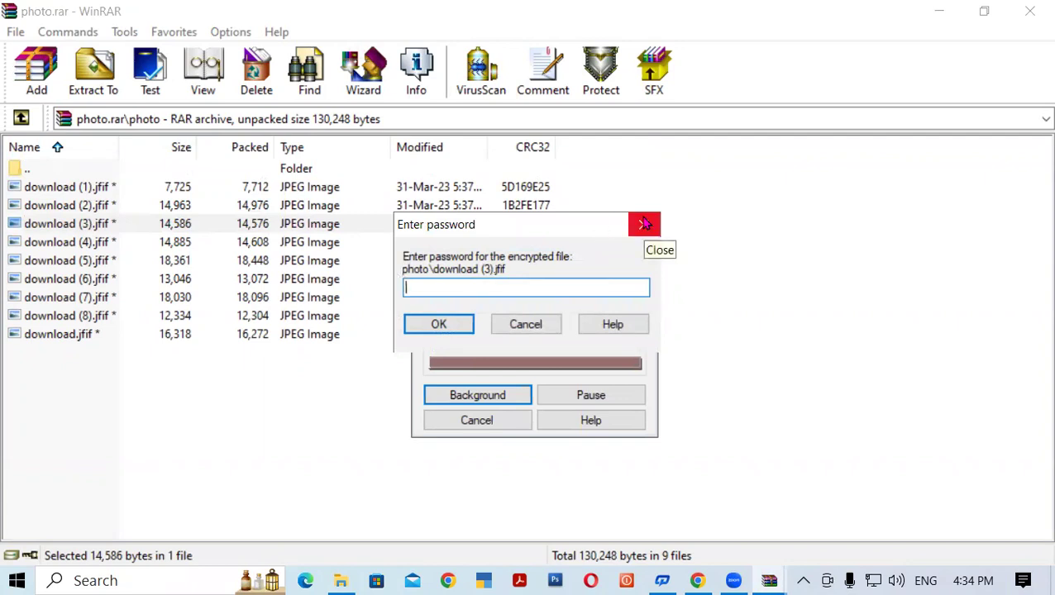
Cancel the password prompt, close WinRAR, and delete photo.rar from the desktop.
left_click(645, 225)
left_click(1031, 12)
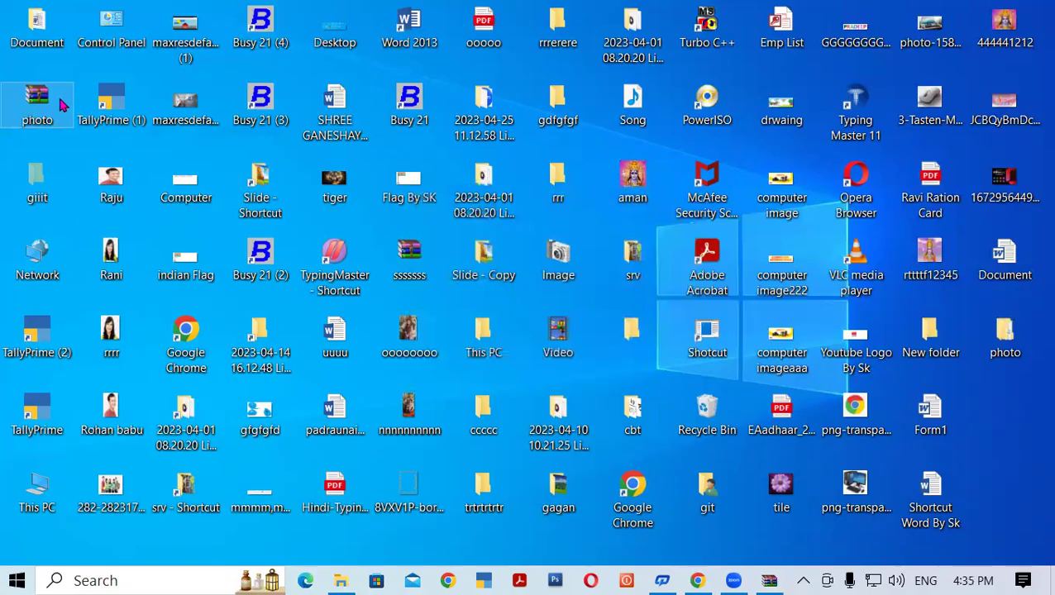
right_click(58, 99)
left_click(100, 436)
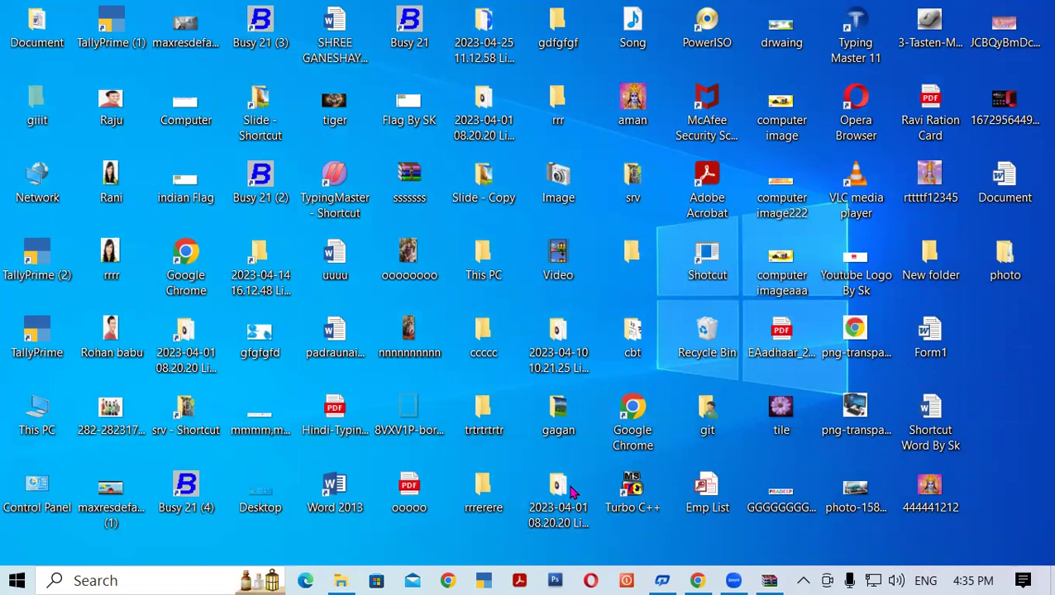
Permanently delete the photo.rar archive from the Recycle Bin, confirming with Yes.
double_click(710, 339)
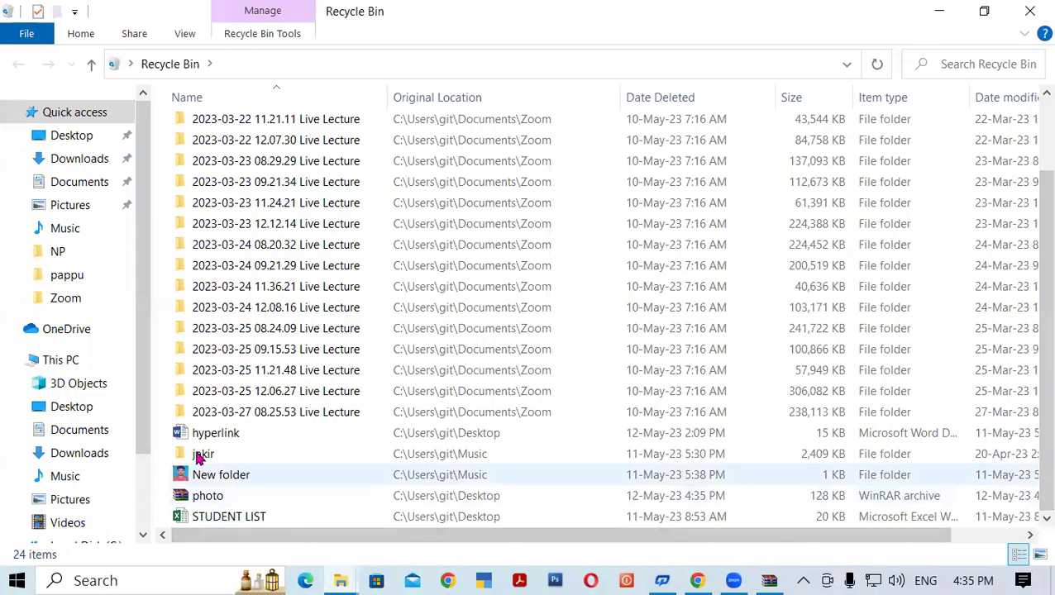
scroll(1033, 298, "up", 2)
left_click_drag(1033, 238, 1044, 499)
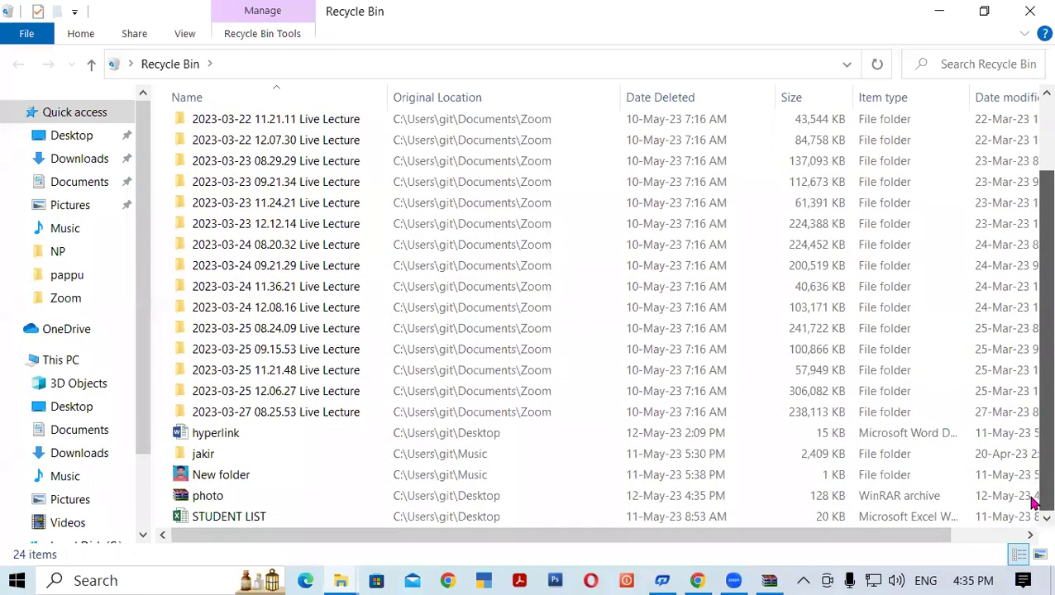
left_click(214, 495)
right_click(211, 496)
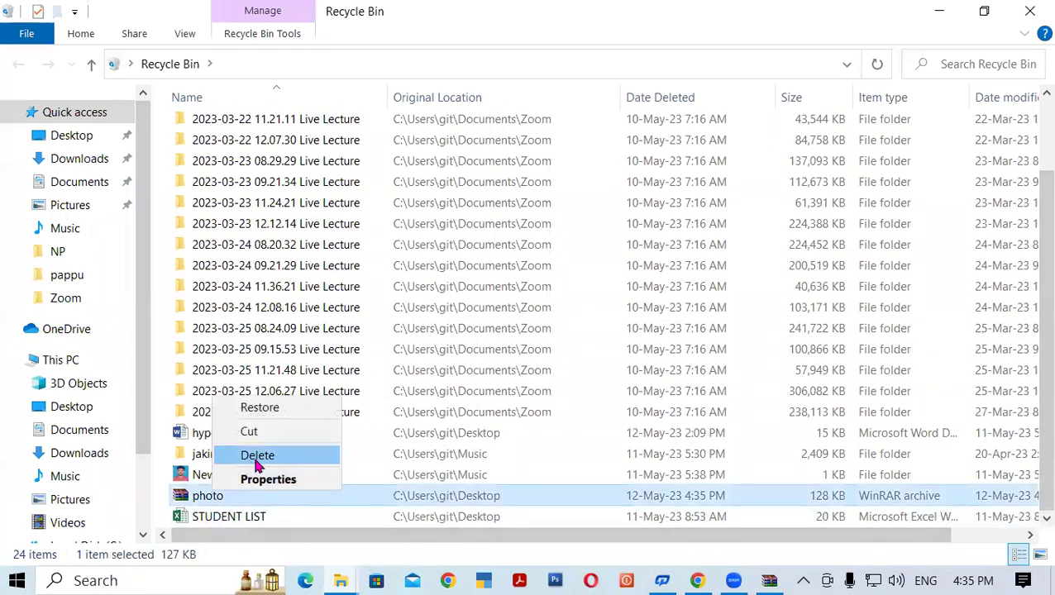
left_click(257, 465)
left_click(579, 366)
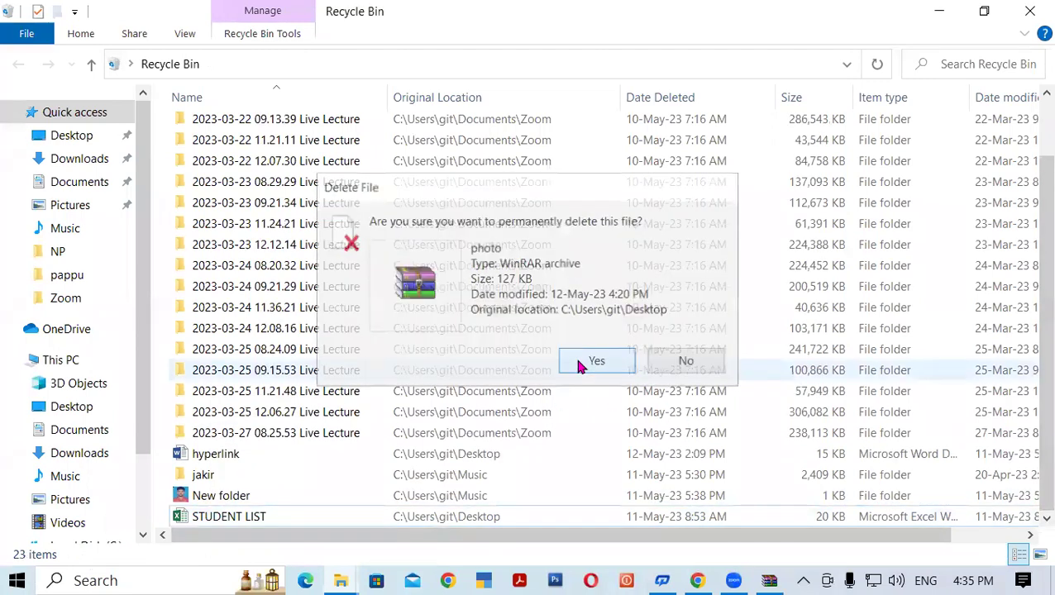